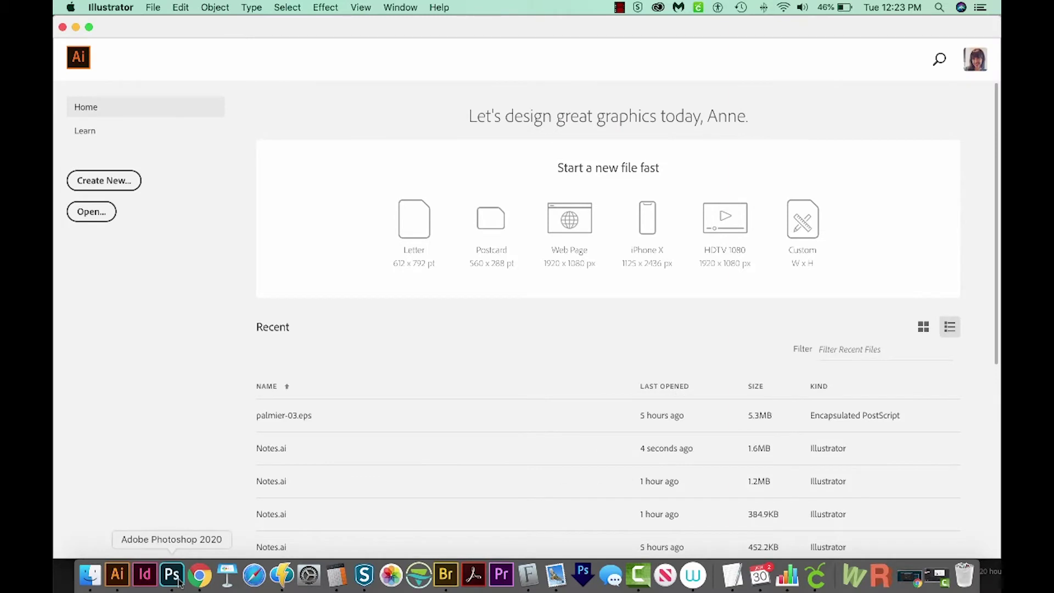
# Create a new blank Letter print document, 612 × 792 pt
pyautogui.click(111, 185)
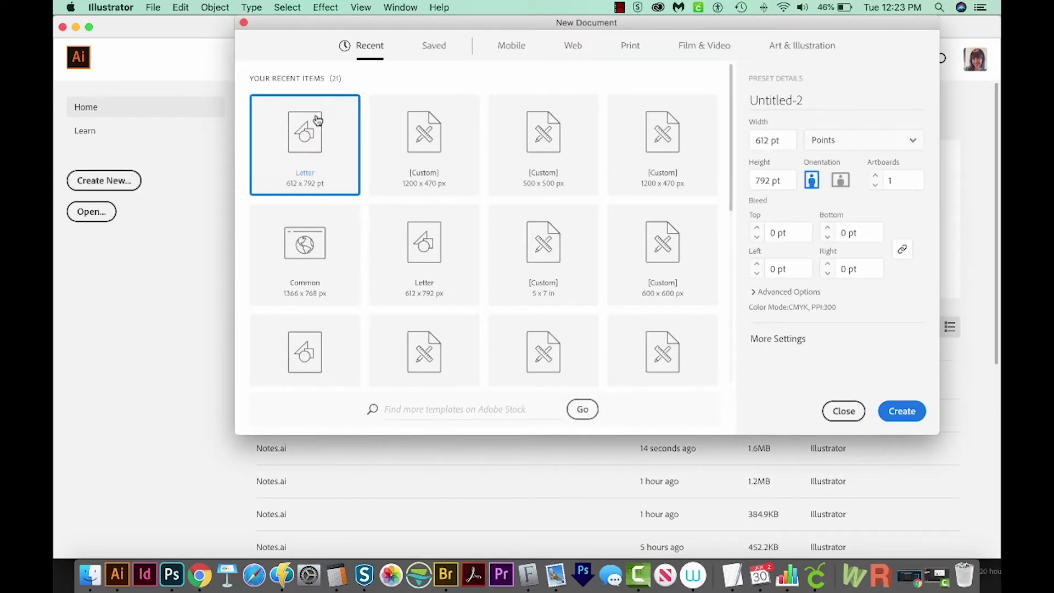
pyautogui.click(630, 47)
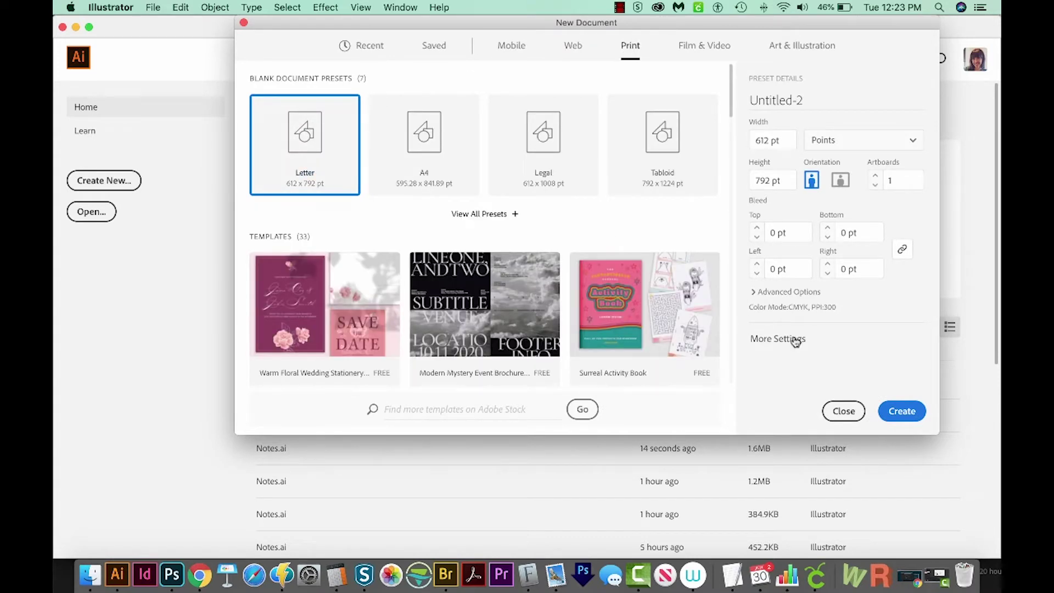
pyautogui.click(902, 412)
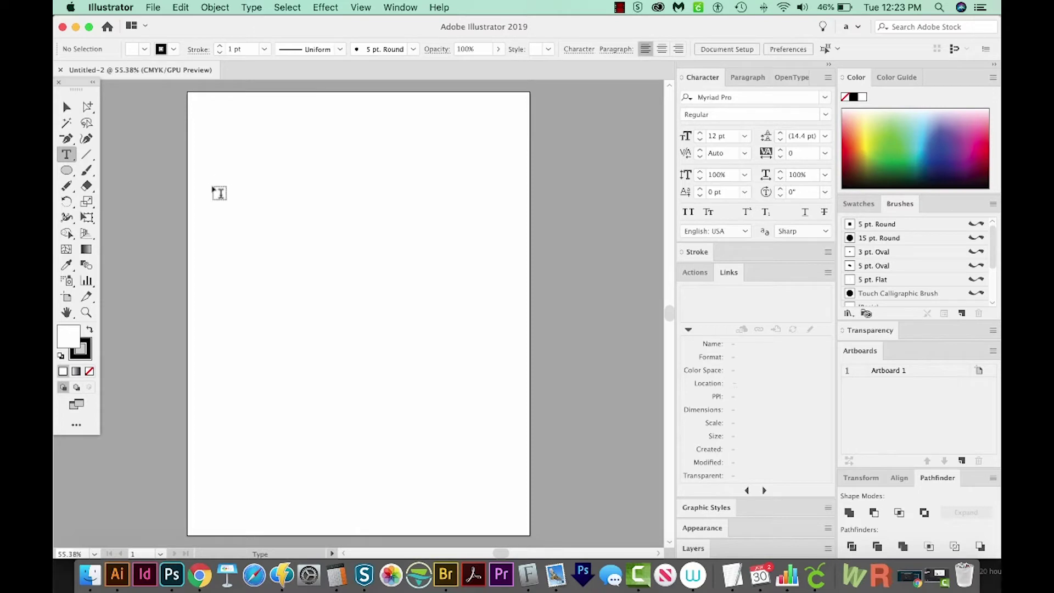
# Draw a 14-point star with the Star tool in the upper part of the page
pyautogui.click(69, 173)
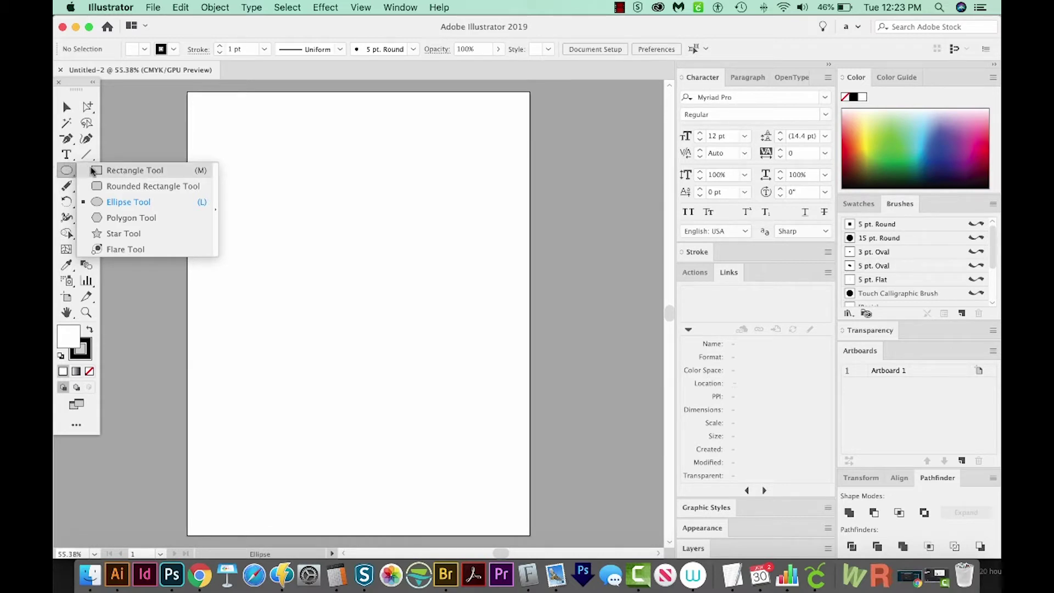
pyautogui.click(112, 233)
pyautogui.moveTo(296, 170); pyautogui.dragTo(342, 231)
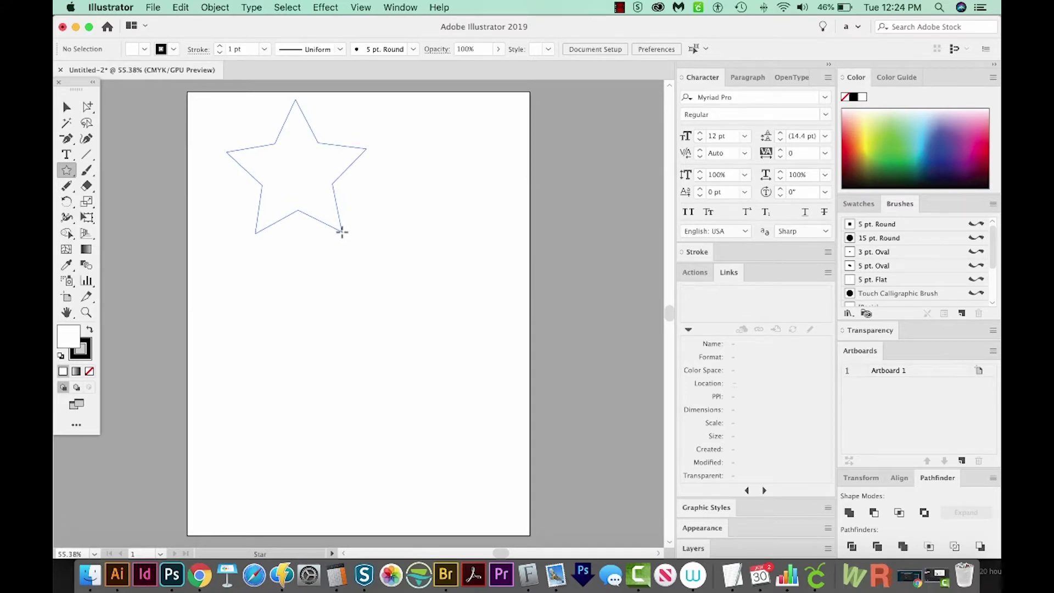
pyautogui.moveTo(342, 232)
pyautogui.mouseDown()
pyautogui.moveTo(336, 220)
pyautogui.moveTo(351, 230)
pyautogui.moveTo(341, 236)
pyautogui.moveTo(356, 224)
pyautogui.mouseUp()
pyautogui.press('Up')
pyautogui.press('Up')
pyautogui.press('Up')
pyautogui.press('Up')
pyautogui.press('Up')
pyautogui.press('Up')
pyautogui.press('Up')
pyautogui.press('Up')
pyautogui.press('Up')
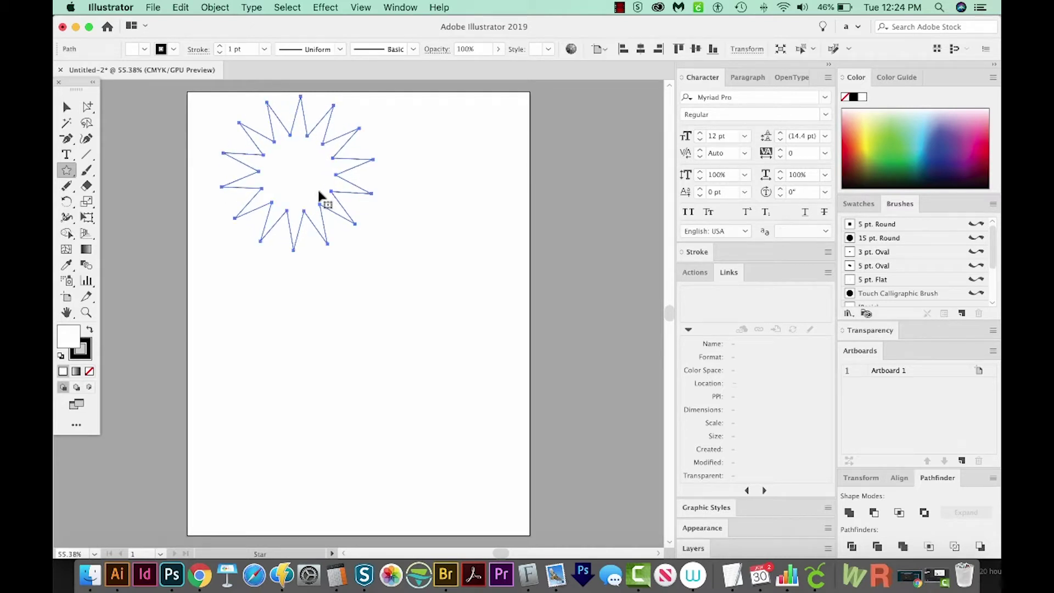
# Move the star down and right, then enlarge it upward
pyautogui.press('v')
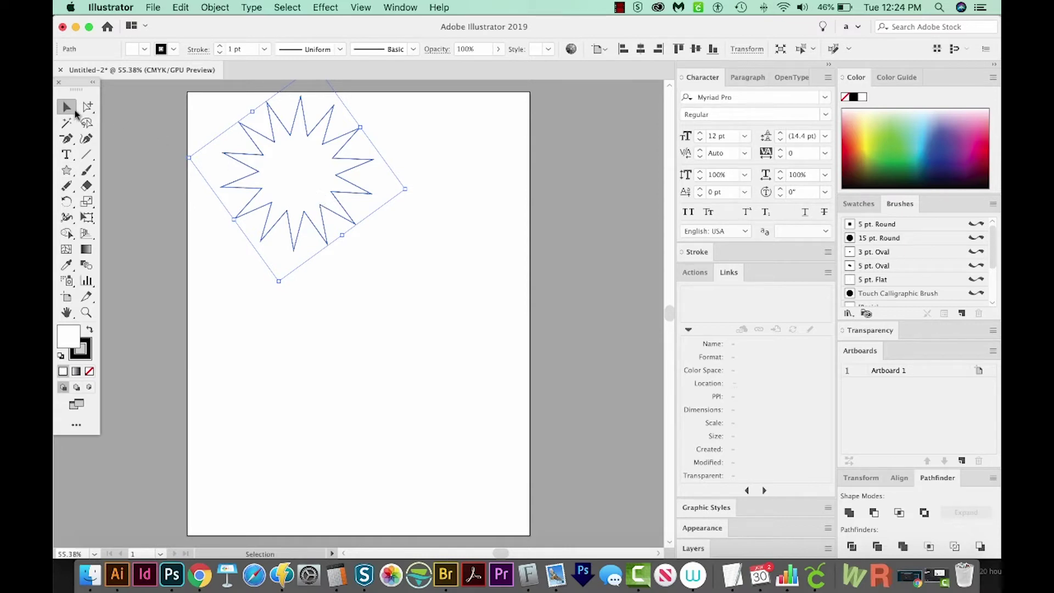
pyautogui.moveTo(284, 164); pyautogui.dragTo(344, 269)
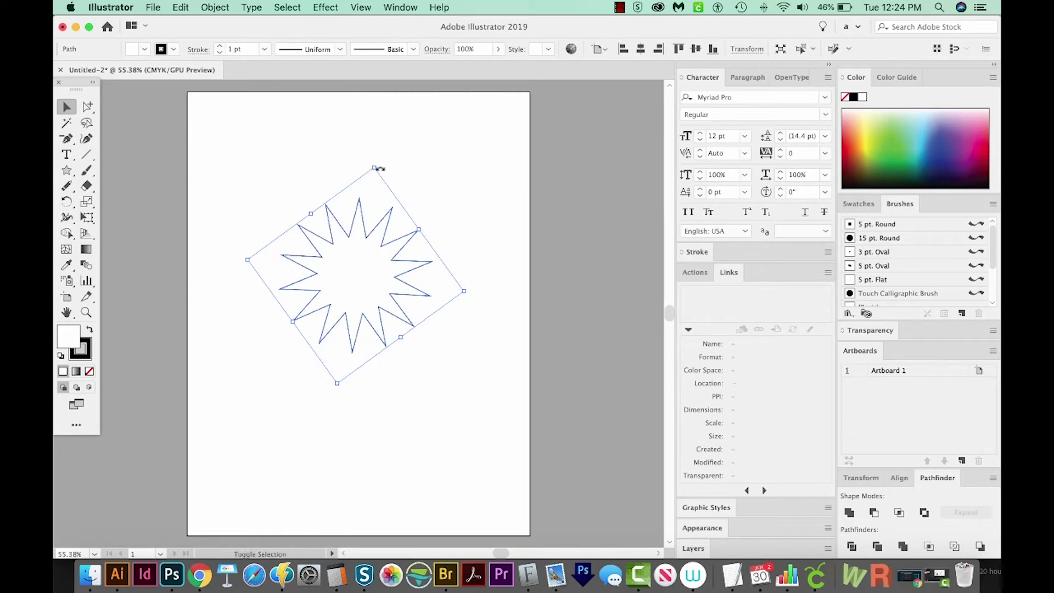
pyautogui.moveTo(375, 167); pyautogui.dragTo(379, 129)
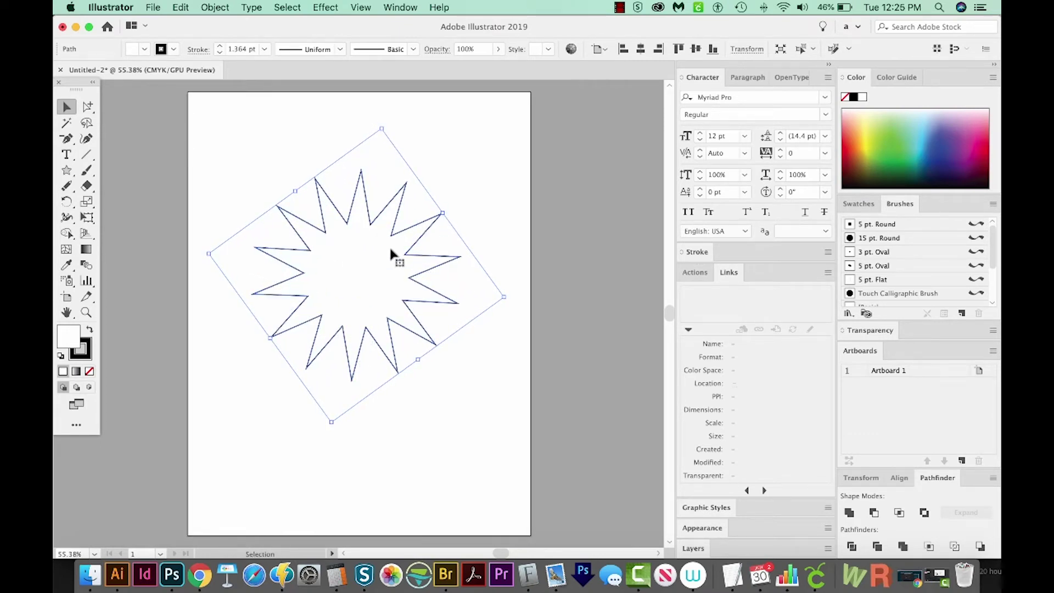
pyautogui.press('a')
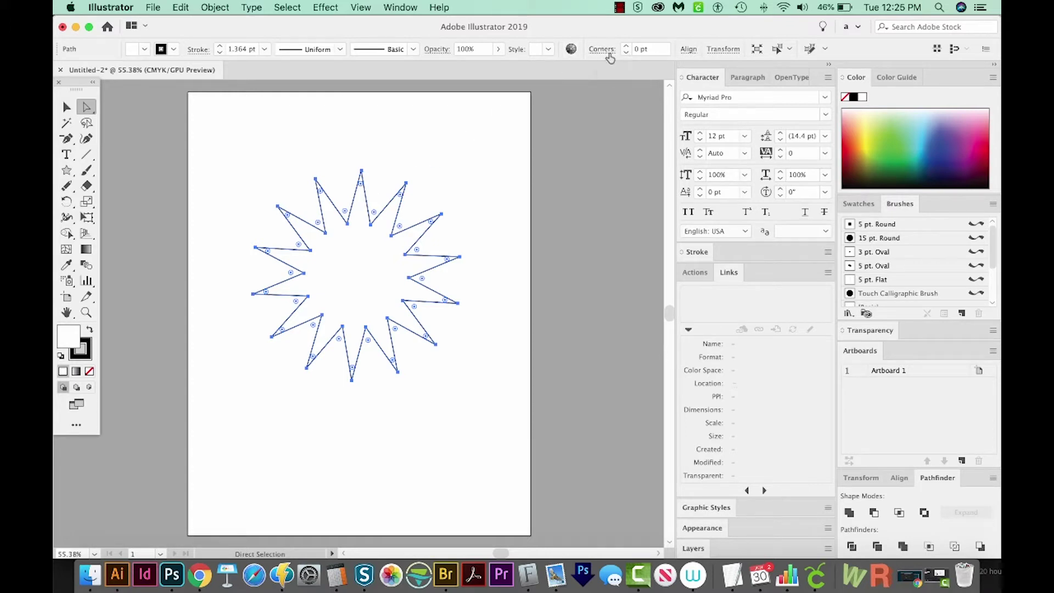
# Set all the star's corners to Chamfer with a 12 pt radius
pyautogui.click(402, 7)
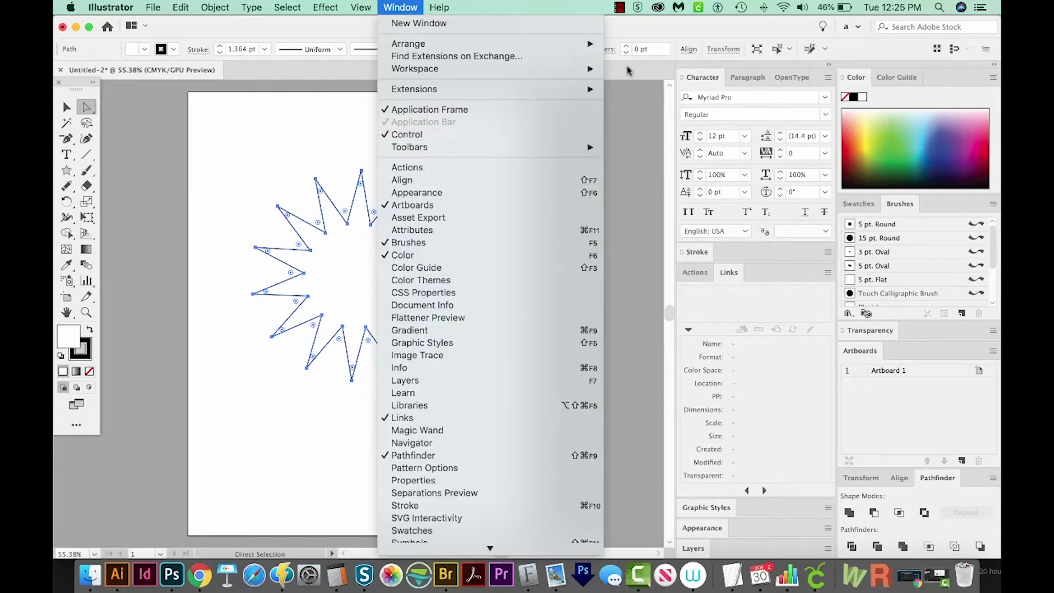
pyautogui.click(602, 97)
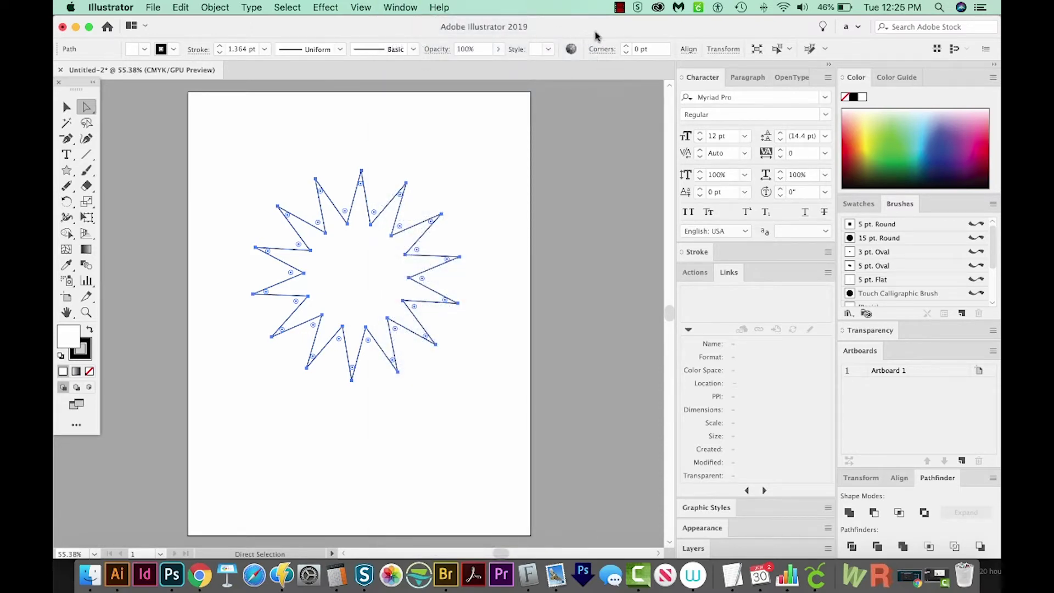
pyautogui.click(598, 50)
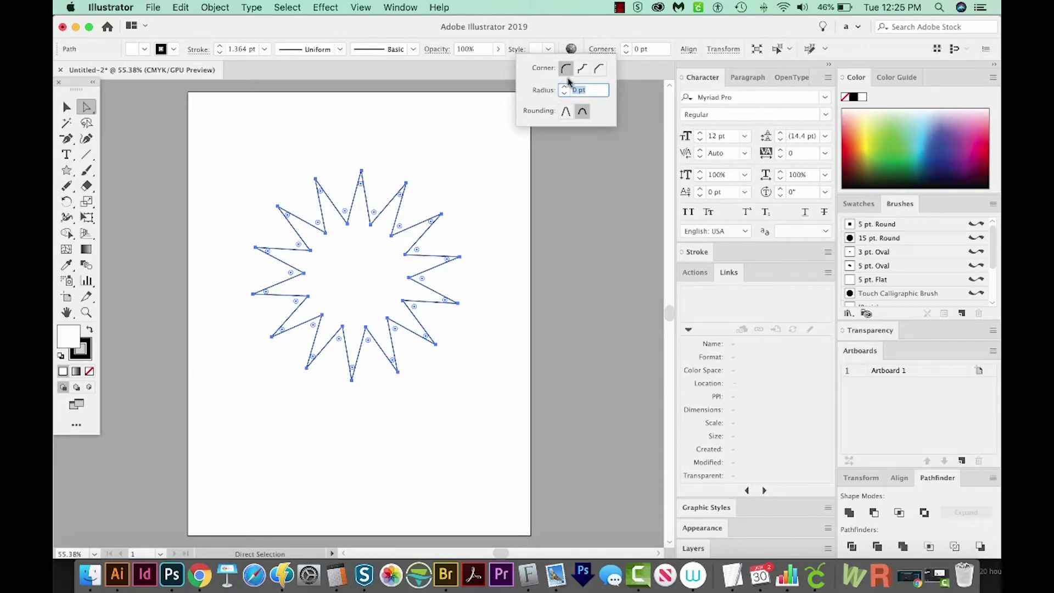
pyautogui.click(598, 69)
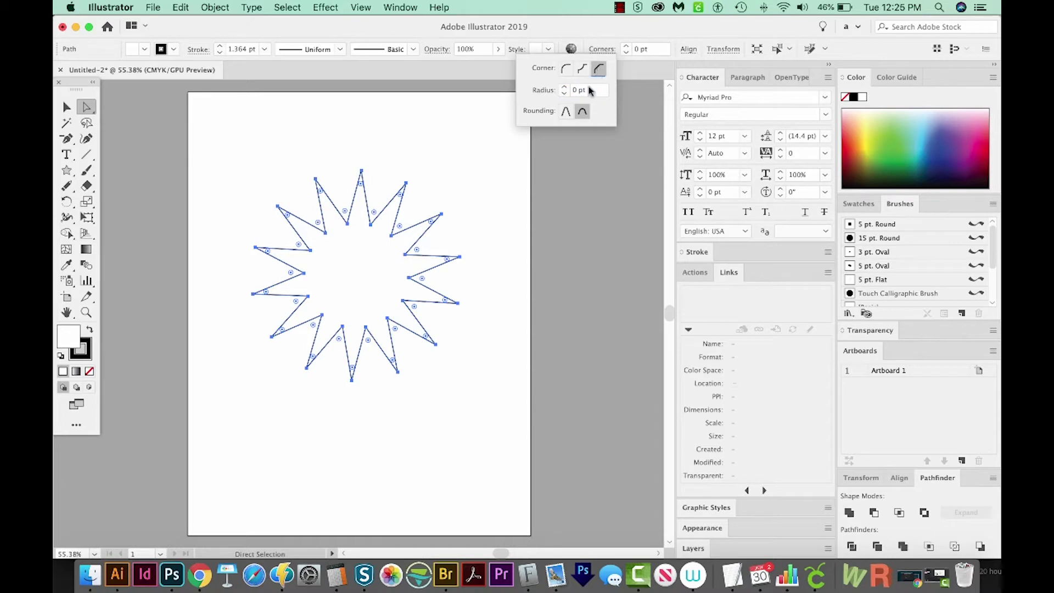
pyautogui.click(590, 90)
pyautogui.press('Up')
pyautogui.press('Up')
pyautogui.press('Up')
pyautogui.press('Up')
pyautogui.press('Up')
pyautogui.press('Up')
pyautogui.press('Up')
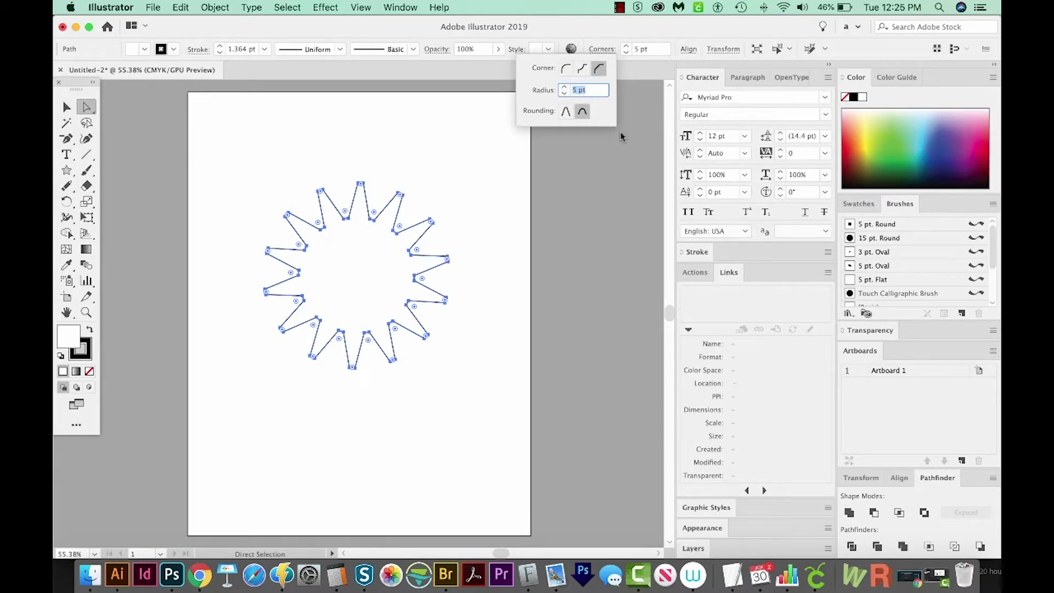
pyautogui.press('Up')
pyautogui.press('Up')
pyautogui.press('Up')
pyautogui.press('Up')
pyautogui.press('Up')
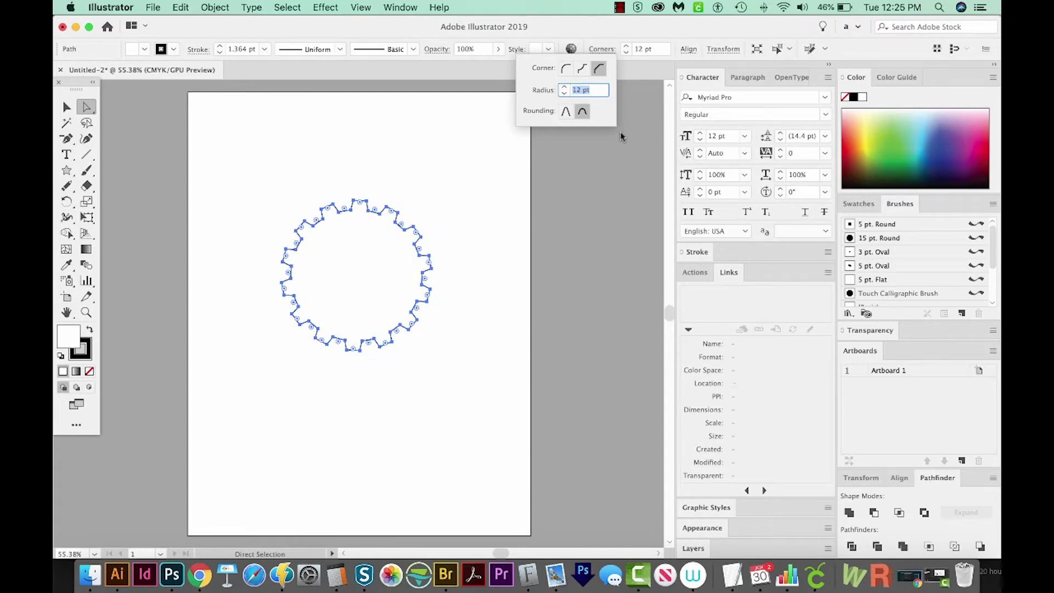
pyautogui.press('Return')
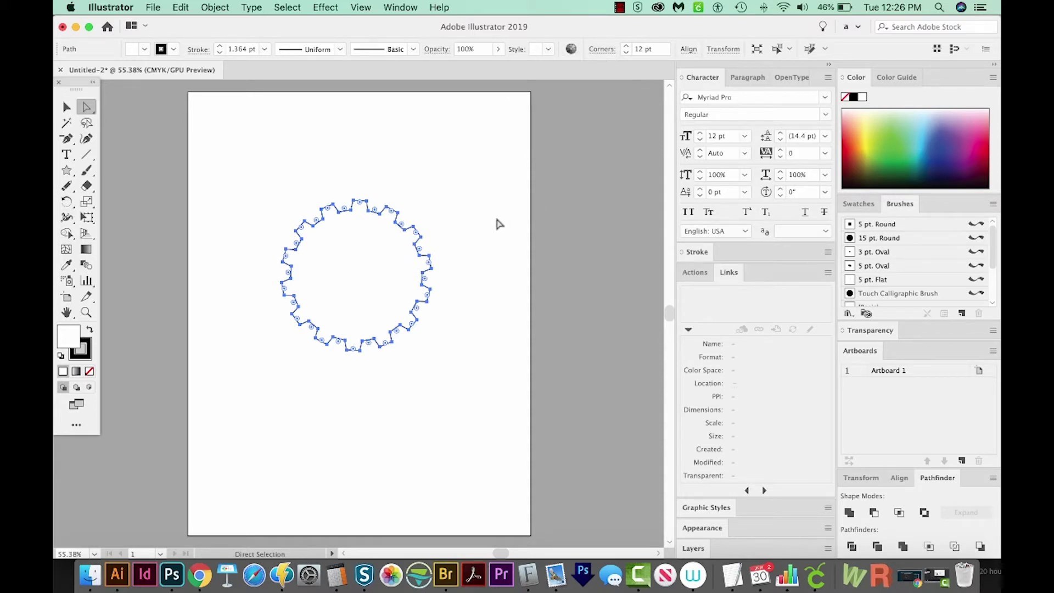
pyautogui.press('l')
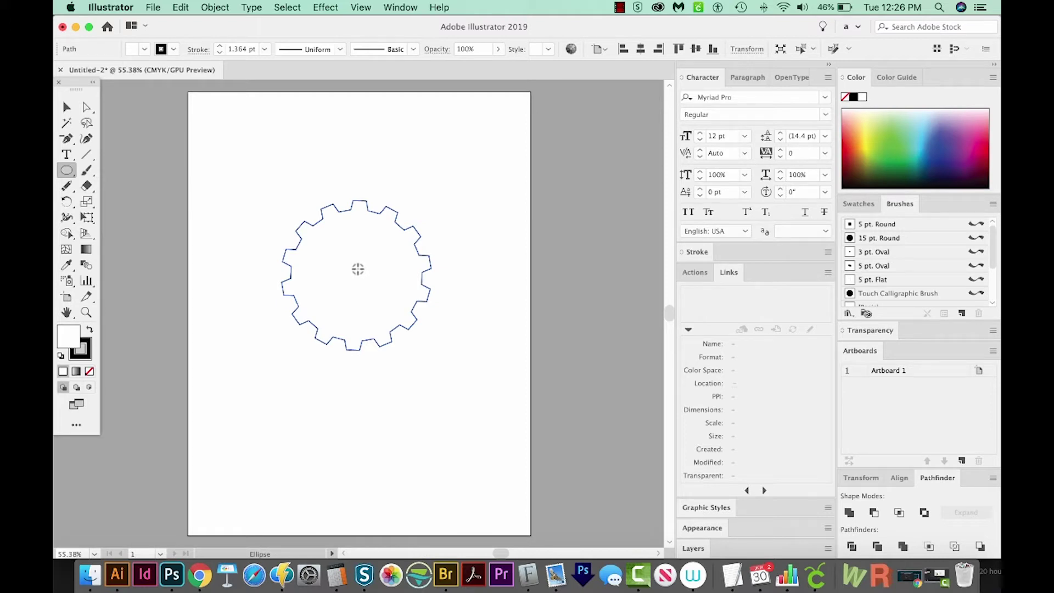
# Draw a circle out from the gear's centre
pyautogui.moveTo(357, 271); pyautogui.dragTo(404, 308)
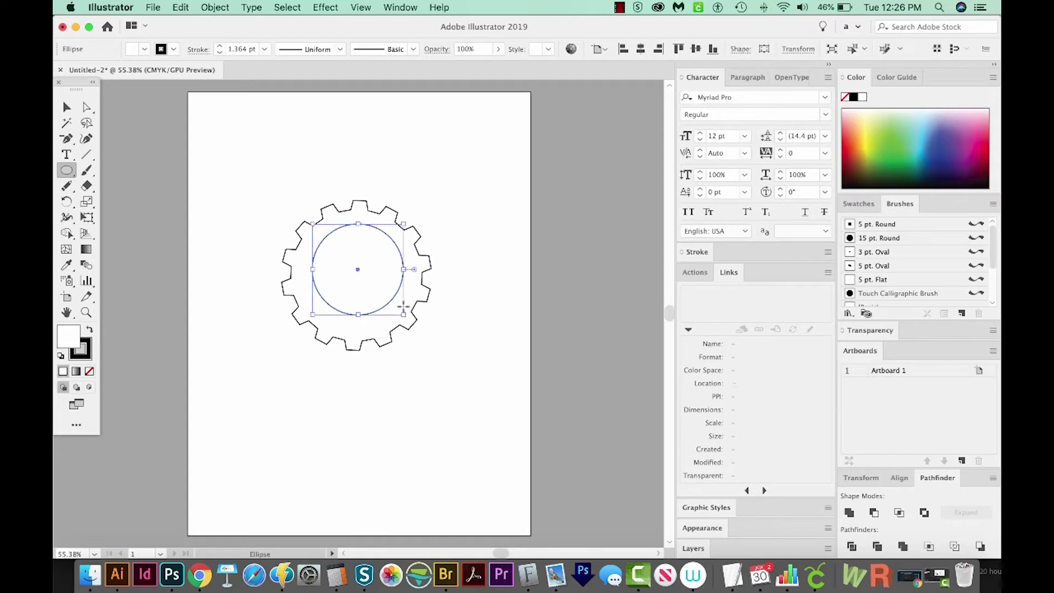
pyautogui.press('a')
pyautogui.press('v')
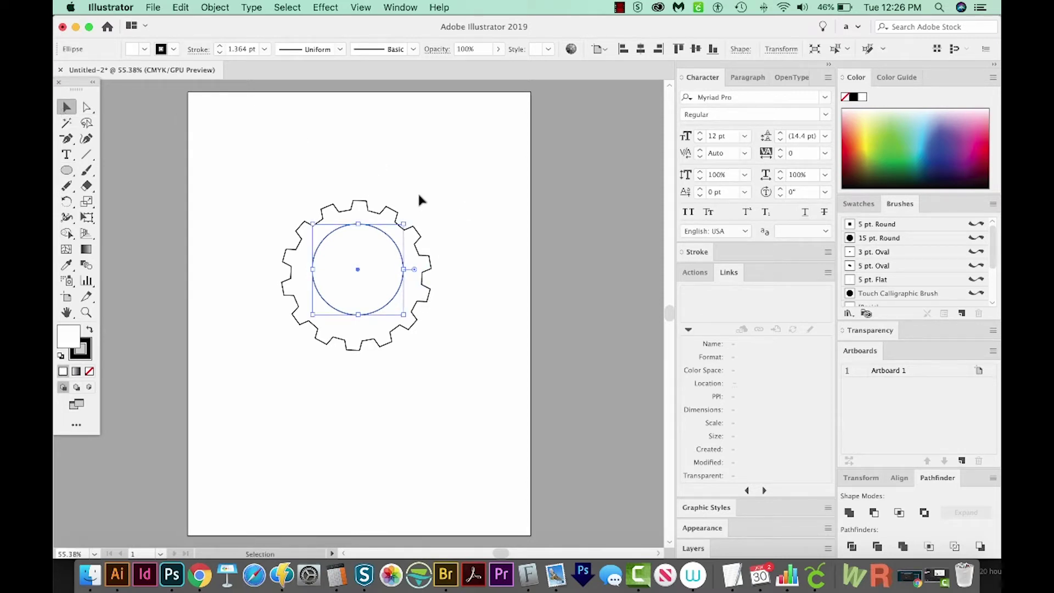
# Select the gear with the circle and align both on vertical and horizontal centres
pyautogui.keyDown('shift'); pyautogui.click(349, 348); pyautogui.keyUp('shift')
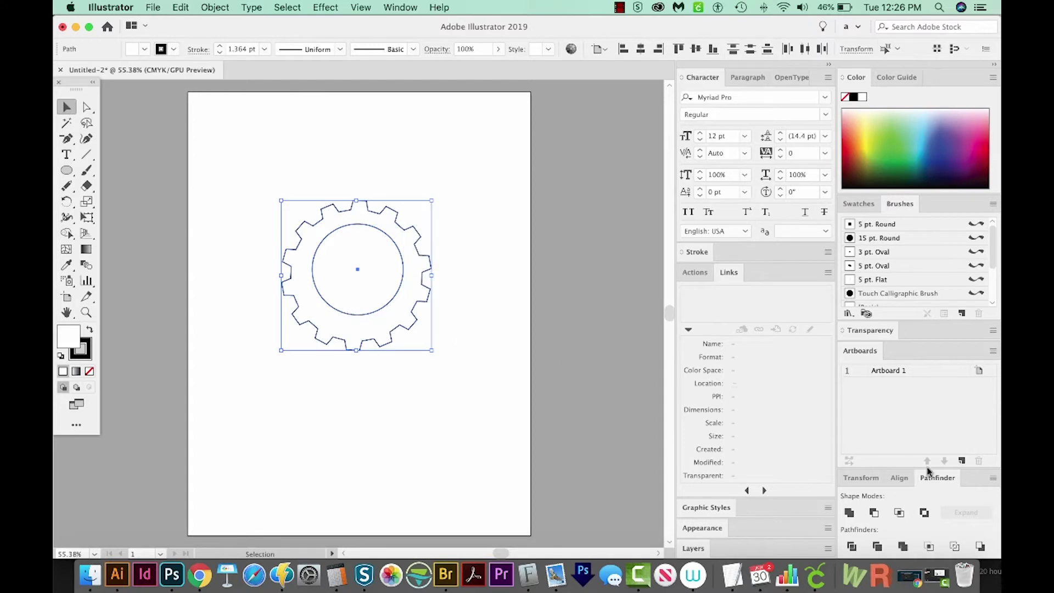
pyautogui.click(900, 479)
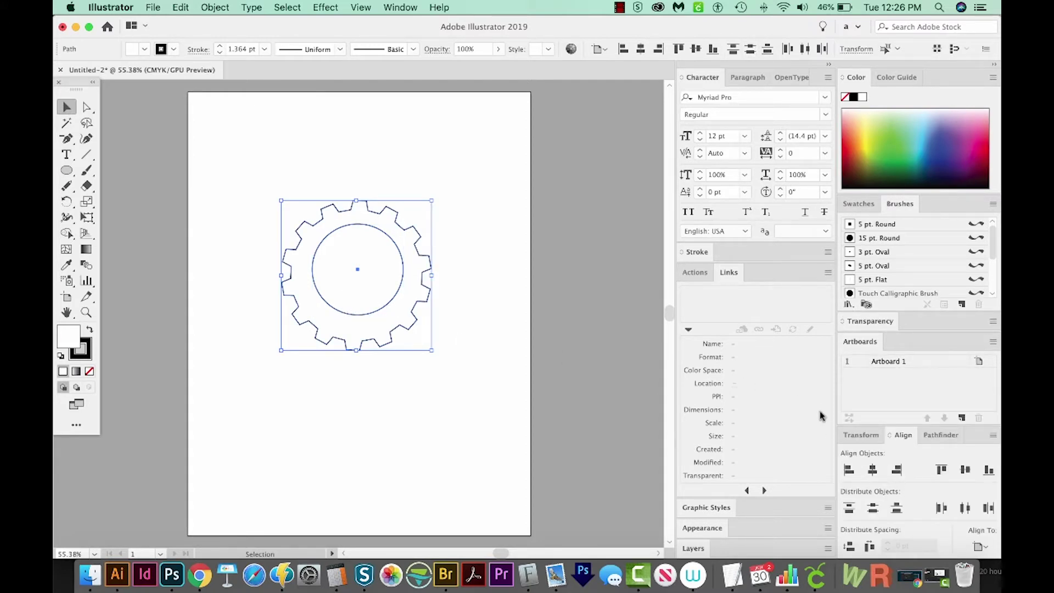
pyautogui.click(401, 7)
pyautogui.click(965, 470)
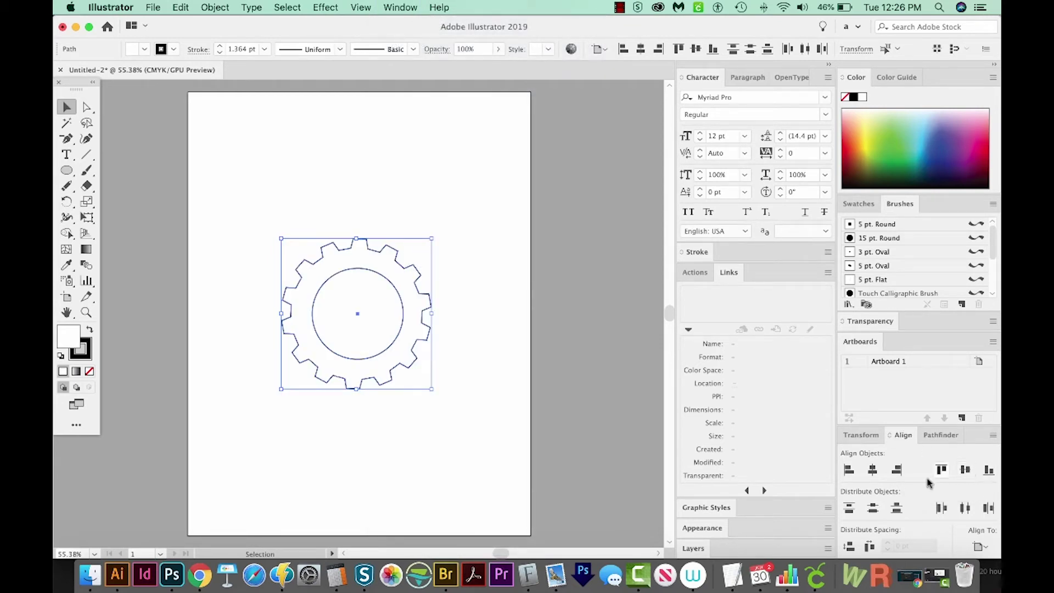
pyautogui.click(873, 470)
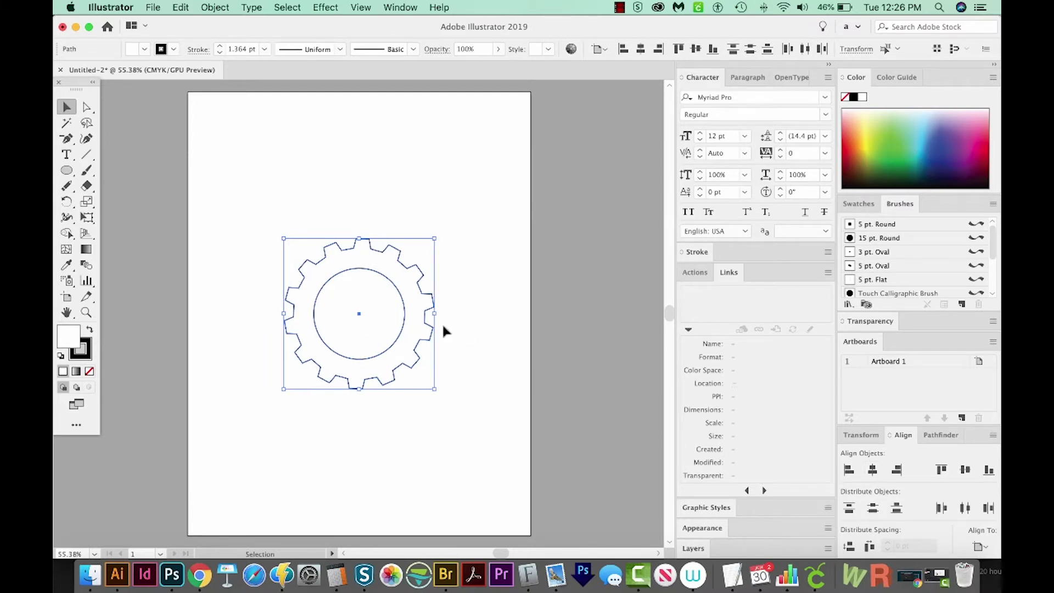
# Fill the gear solid black and remove the inner circle with Shape Builder to cut a hole
pyautogui.hscroll(1, 527, 232)
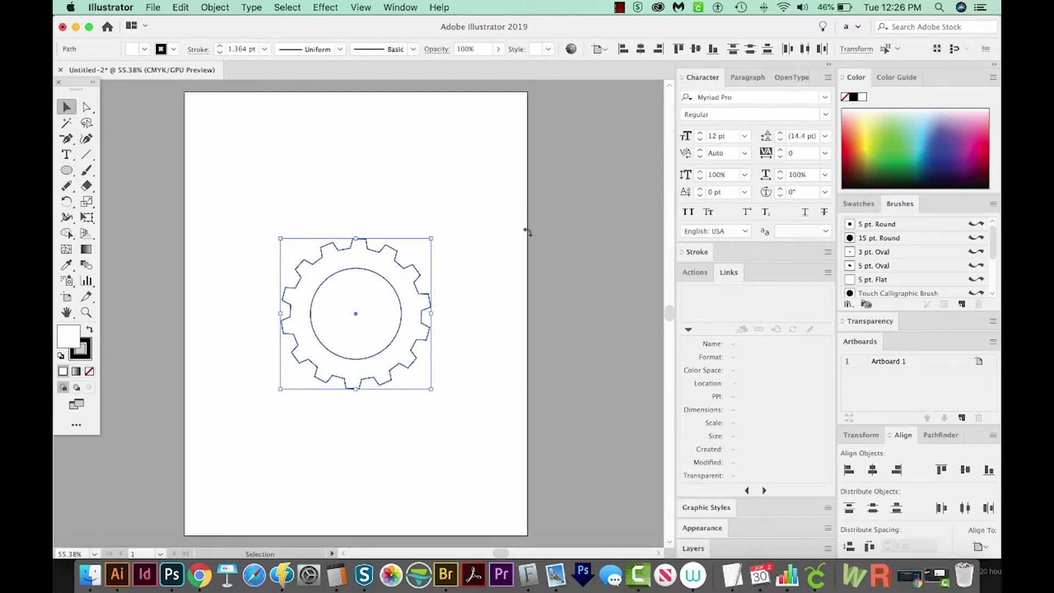
pyautogui.hscroll(3, 143, 328)
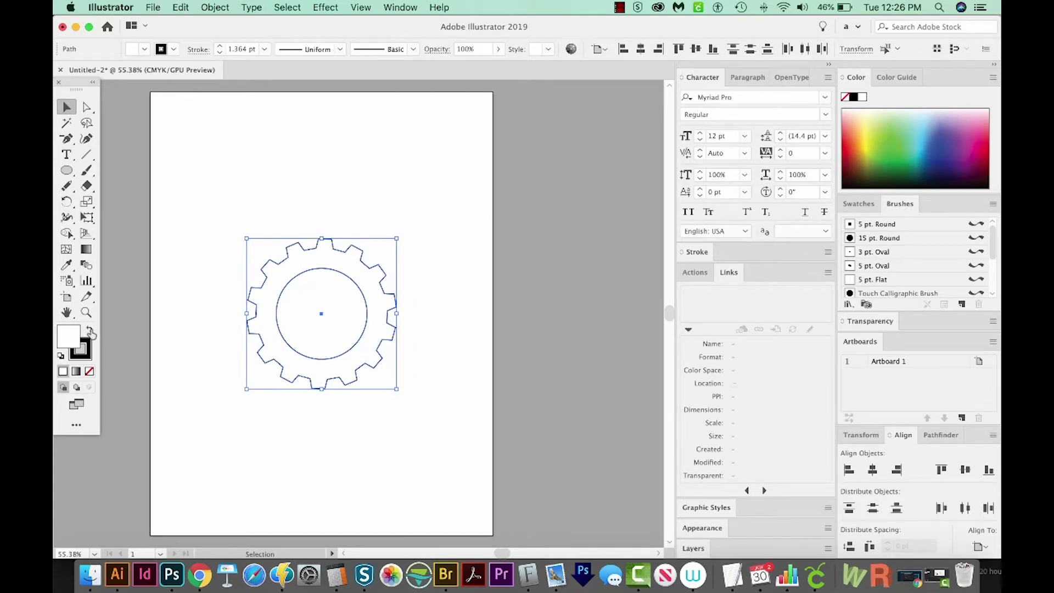
pyautogui.click(91, 333)
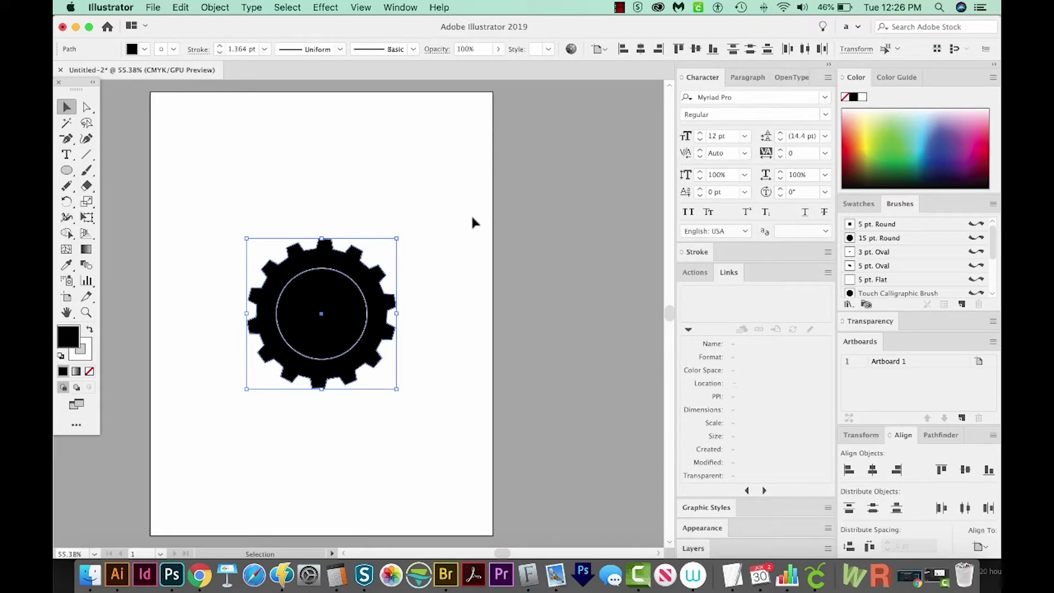
pyautogui.hscroll(-1, 423, 251)
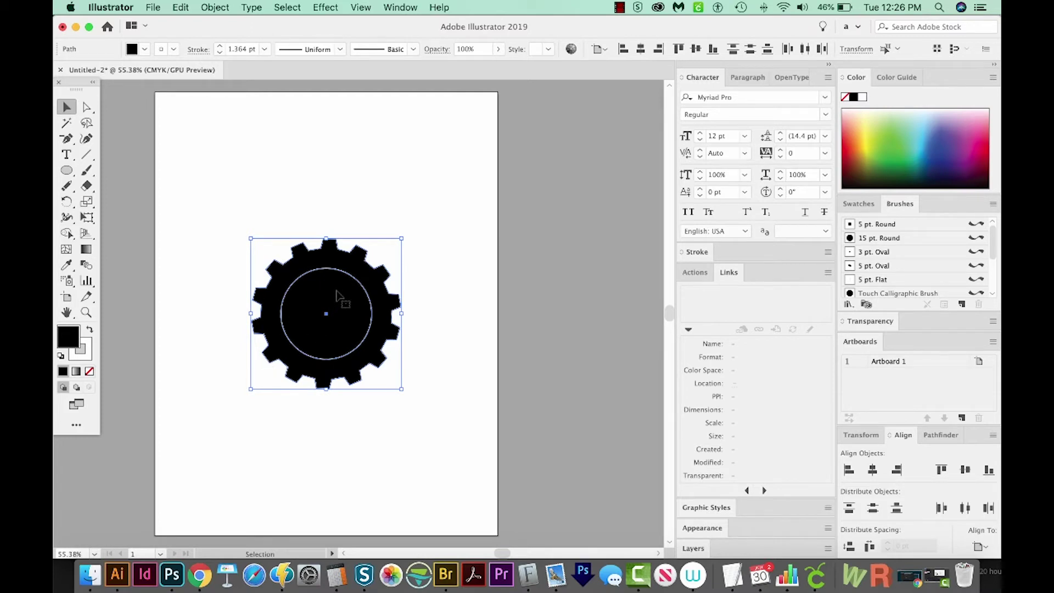
pyautogui.hotkey('shift', 'm')
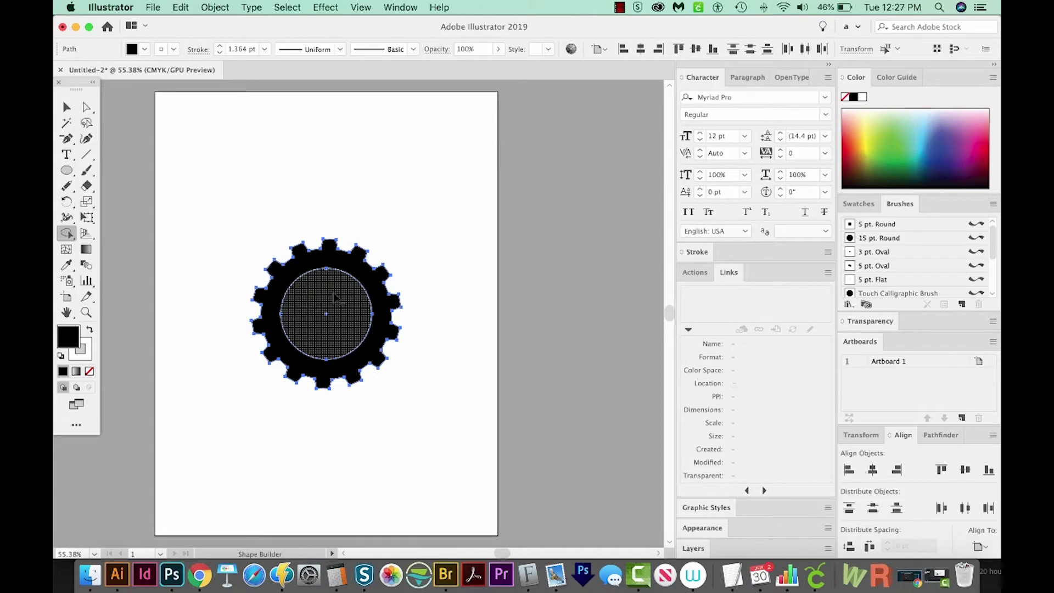
pyautogui.keyDown('alt'); pyautogui.click(335, 298); pyautogui.keyUp('alt')
# Zoom out and move the gear to the artboard's upper left
pyautogui.press('v')
pyautogui.press('super+minus')
pyautogui.moveTo(359, 355); pyautogui.dragTo(299, 239)
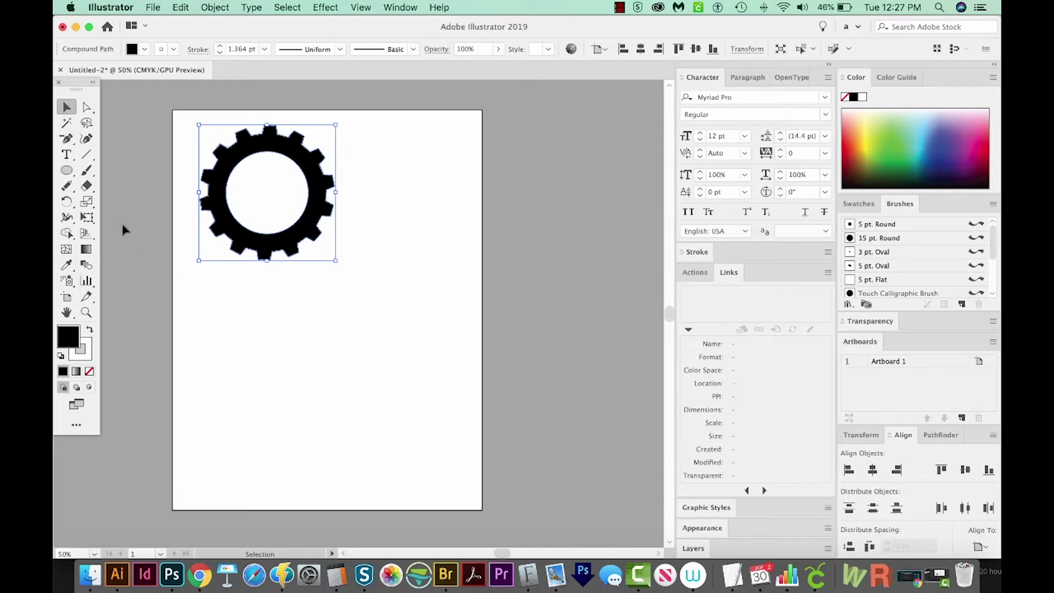
# Draw a nine-pointed star below the gear
pyautogui.moveTo(66, 170); pyautogui.dragTo(148, 237)
pyautogui.moveTo(298, 357); pyautogui.dragTo(330, 427)
pyautogui.press('Down')
pyautogui.press('Down')
pyautogui.press('Down')
pyautogui.press('Down')
pyautogui.press('Down')
pyautogui.press('Down')
pyautogui.press('Up')
pyautogui.press('Up')
pyautogui.press('Up')
pyautogui.press('Up')
pyautogui.press('Down')
pyautogui.press('Down')
pyautogui.press('Down')
pyautogui.press('Down')
pyautogui.press('Down')
pyautogui.press('Down')
pyautogui.press('Down')
pyautogui.press('Up')
pyautogui.press('Up')
pyautogui.press('Up')
pyautogui.press('Up')
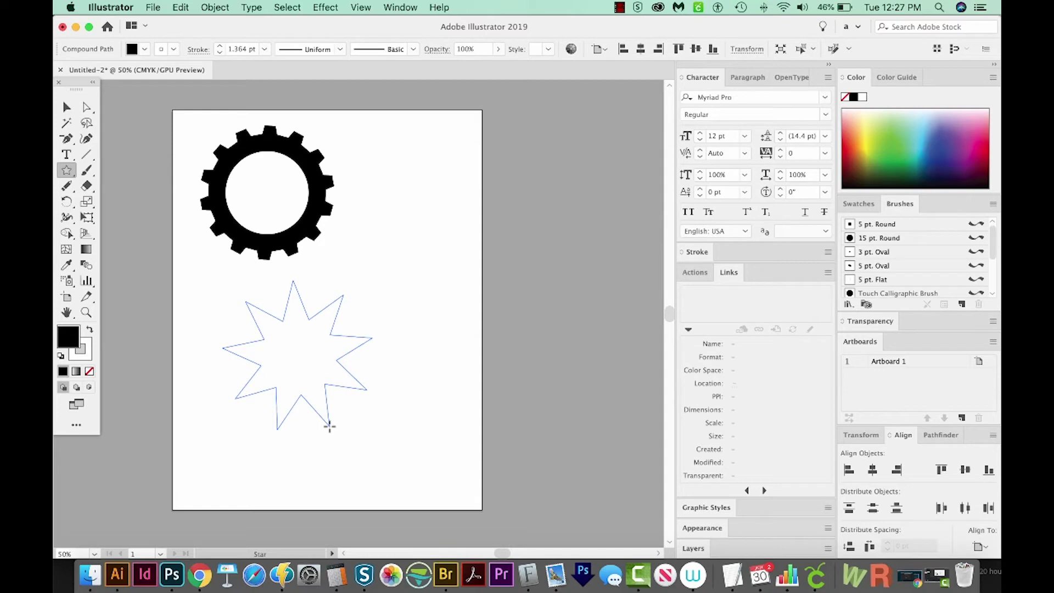
# Move the star further right and reset its tilted bounding box upright
pyautogui.moveTo(329, 427); pyautogui.dragTo(330, 426)
pyautogui.press('v')
pyautogui.moveTo(346, 342); pyautogui.dragTo(402, 344)
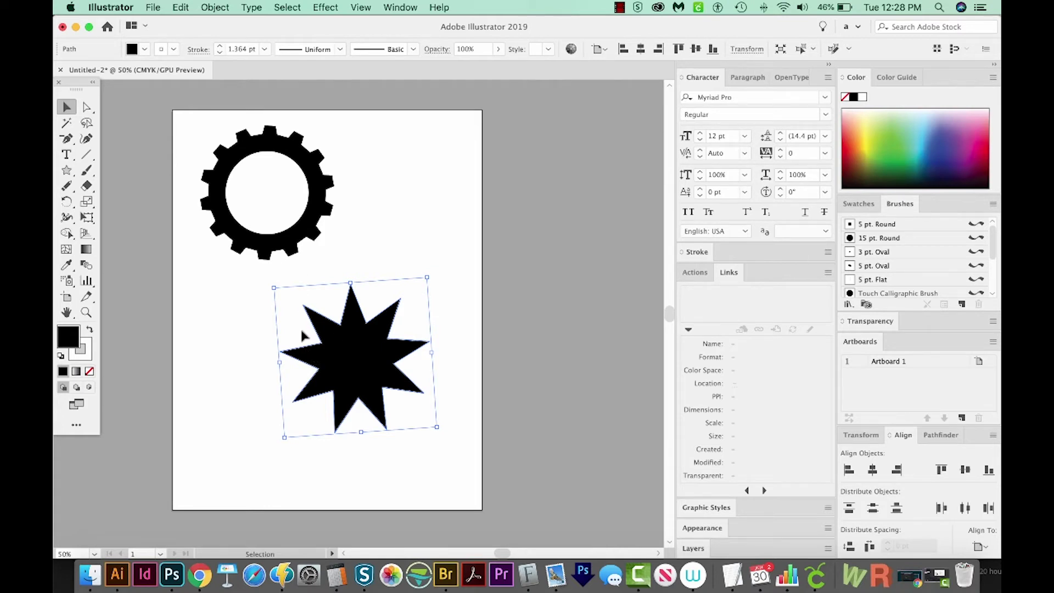
pyautogui.click(218, 9)
pyautogui.moveTo(226, 25)
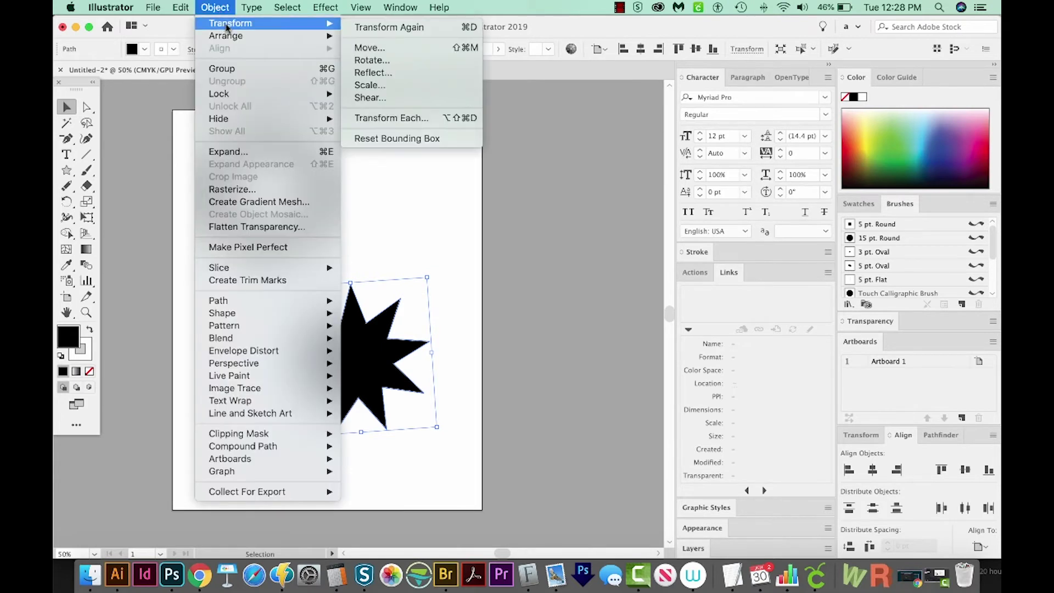
pyautogui.click(434, 139)
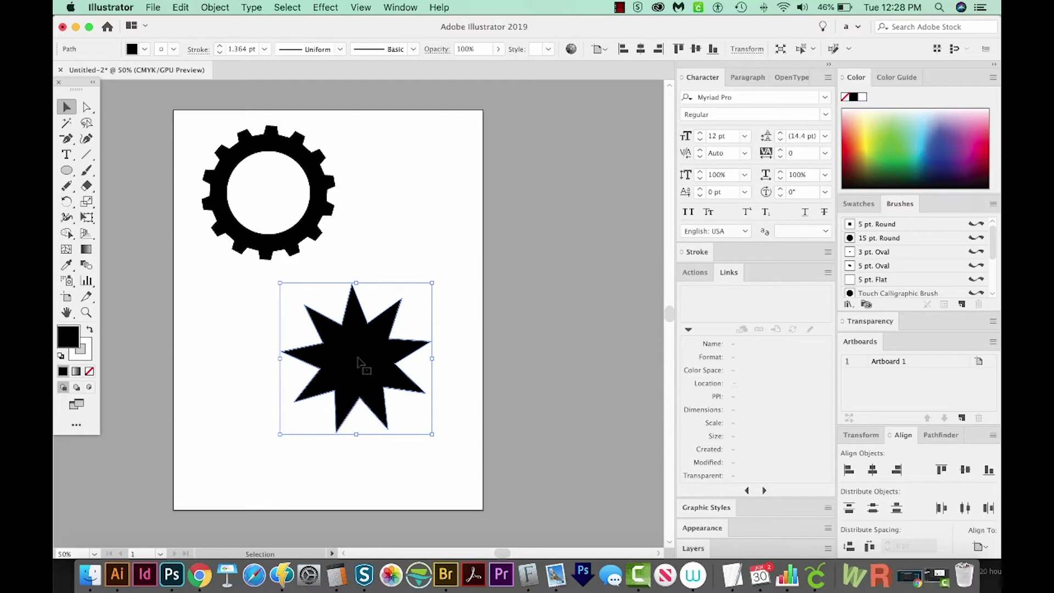
# Draw a small circle out from the star's centre
pyautogui.press('l')
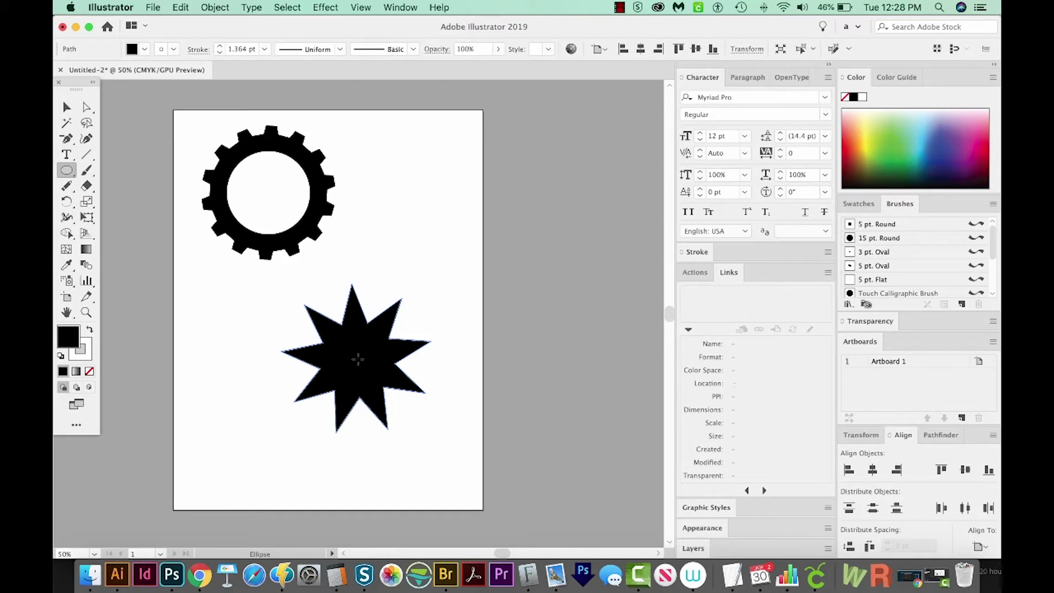
pyautogui.moveTo(357, 359); pyautogui.dragTo(373, 384)
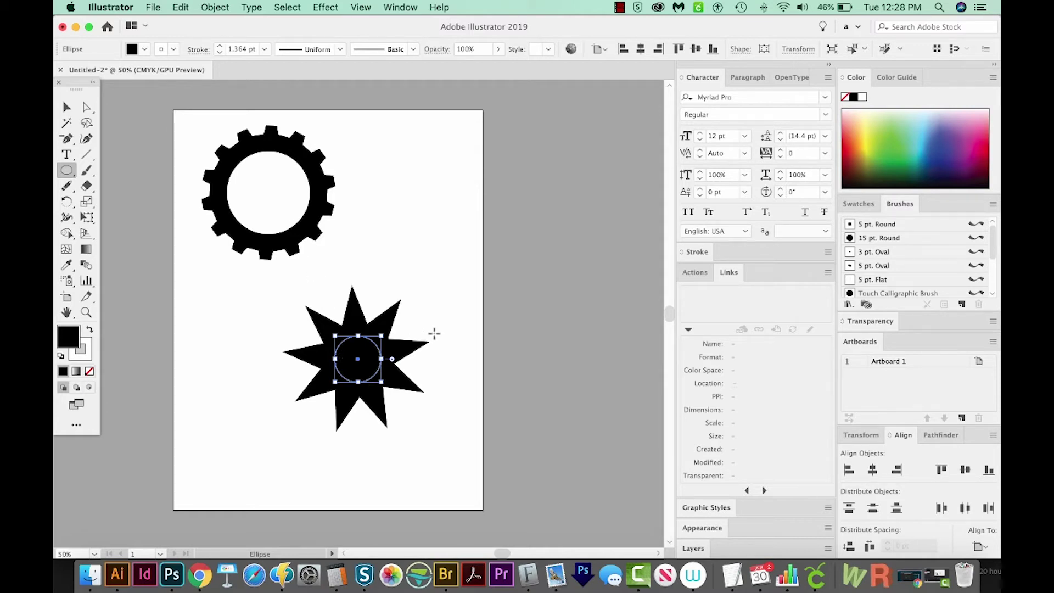
pyautogui.press('v')
# Centre the star and circle together horizontally and vertically, then deselect
pyautogui.keyDown('shift'); pyautogui.click(406, 362); pyautogui.keyUp('shift')
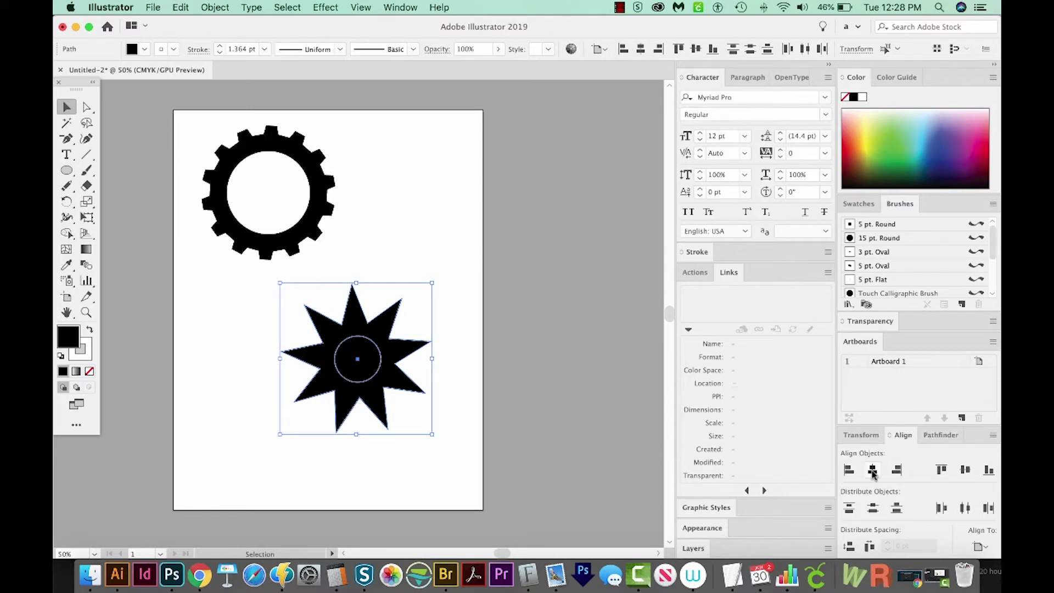
pyautogui.click(873, 471)
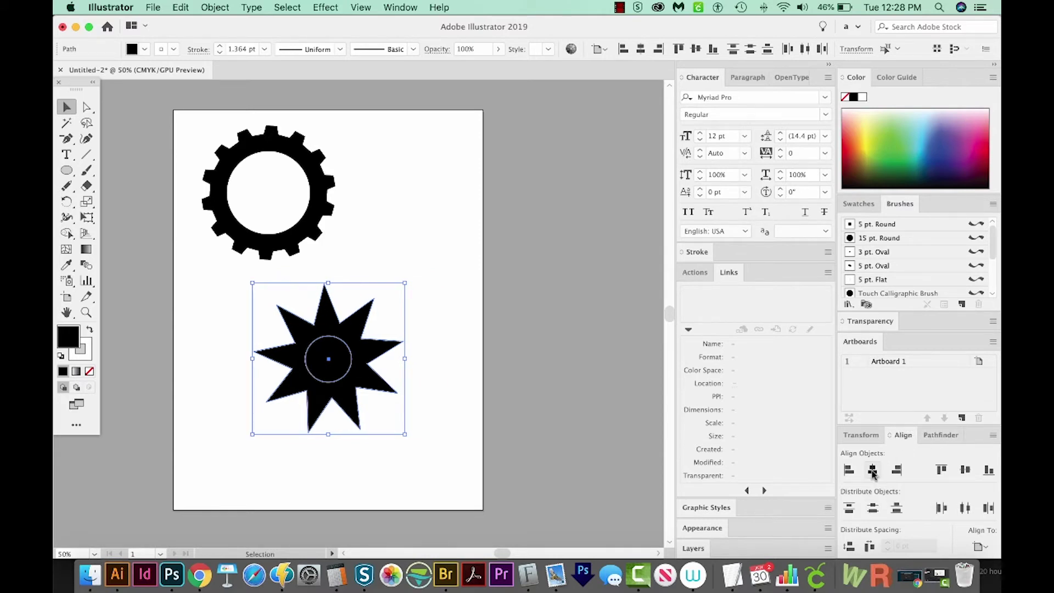
pyautogui.click(966, 470)
pyautogui.moveTo(331, 318); pyautogui.dragTo(329, 366)
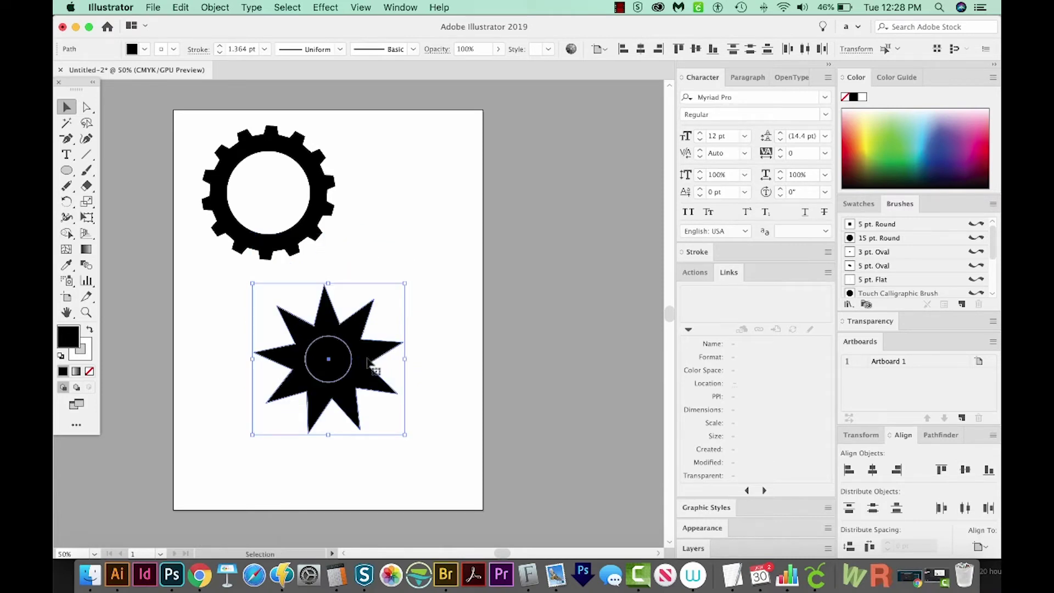
pyautogui.click(420, 384)
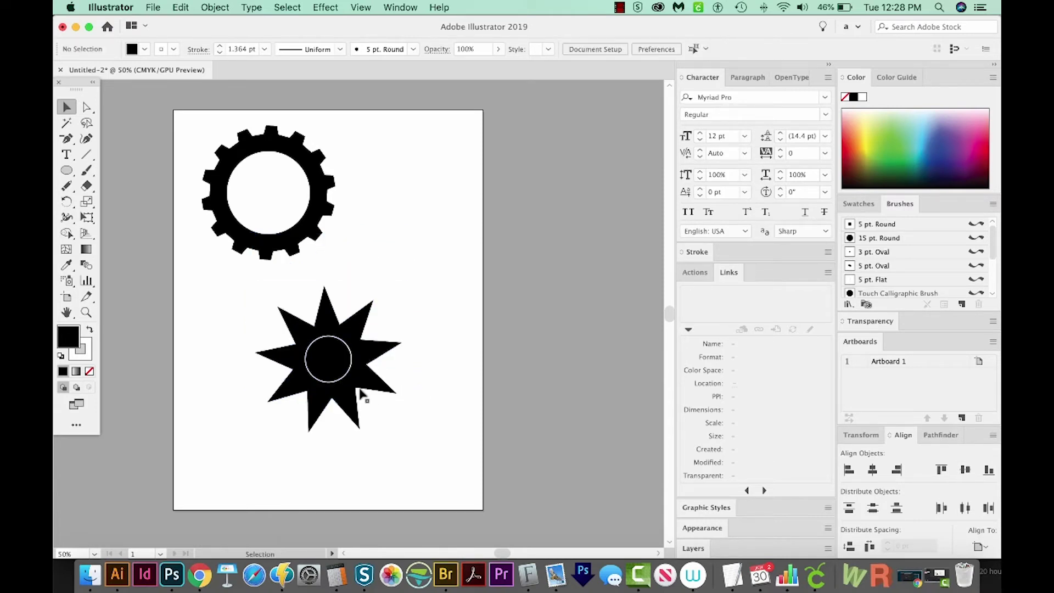
# Paste a copy of the small centre circle behind it, fill it green and enlarge it to about 128 pt
pyautogui.click(341, 380)
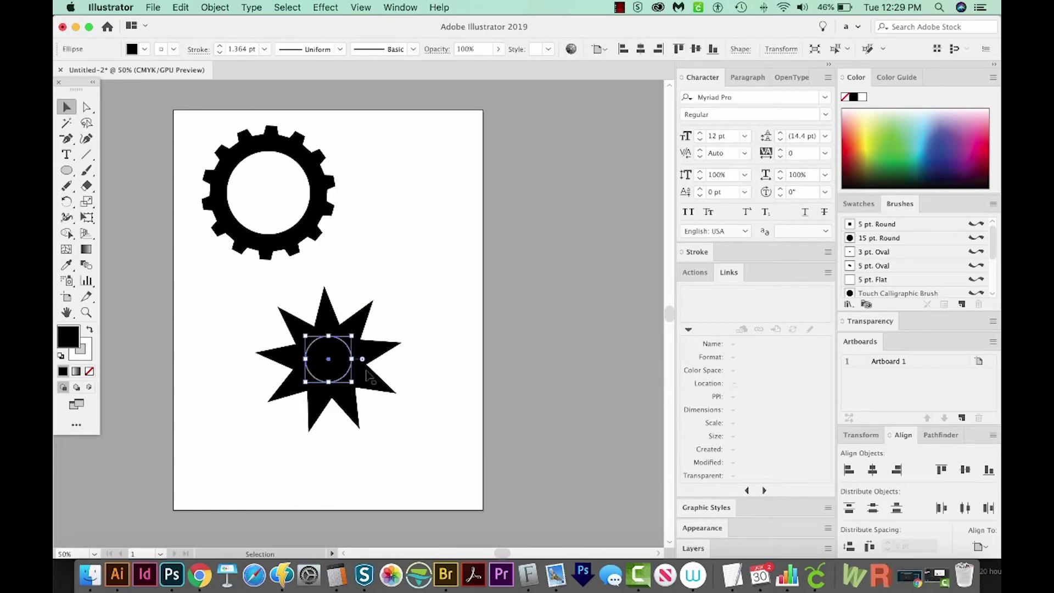
pyautogui.press('a')
pyautogui.press('v')
pyautogui.press('a')
pyautogui.press('v')
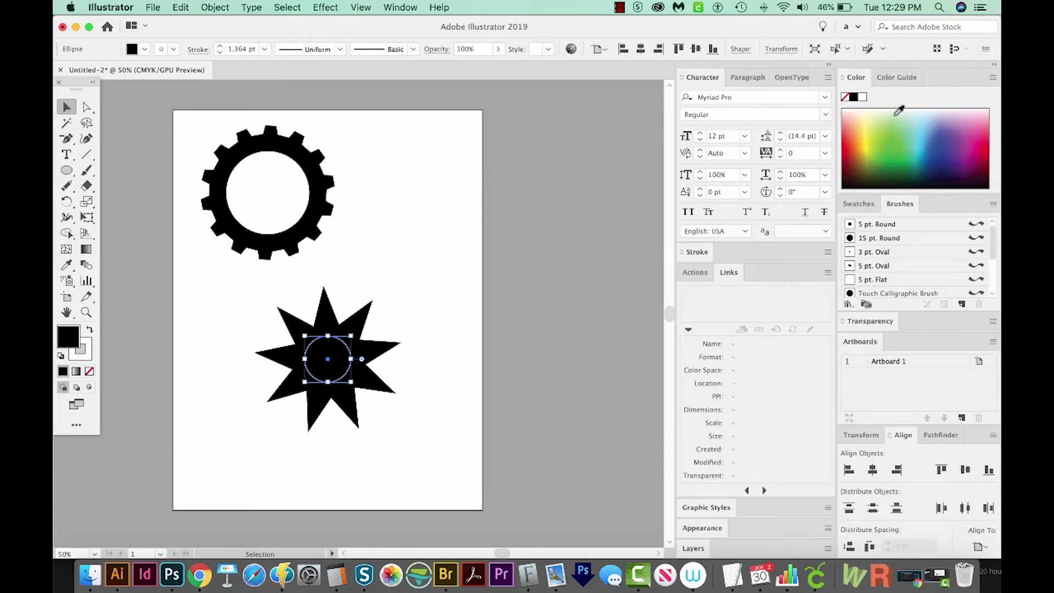
pyautogui.click(890, 135)
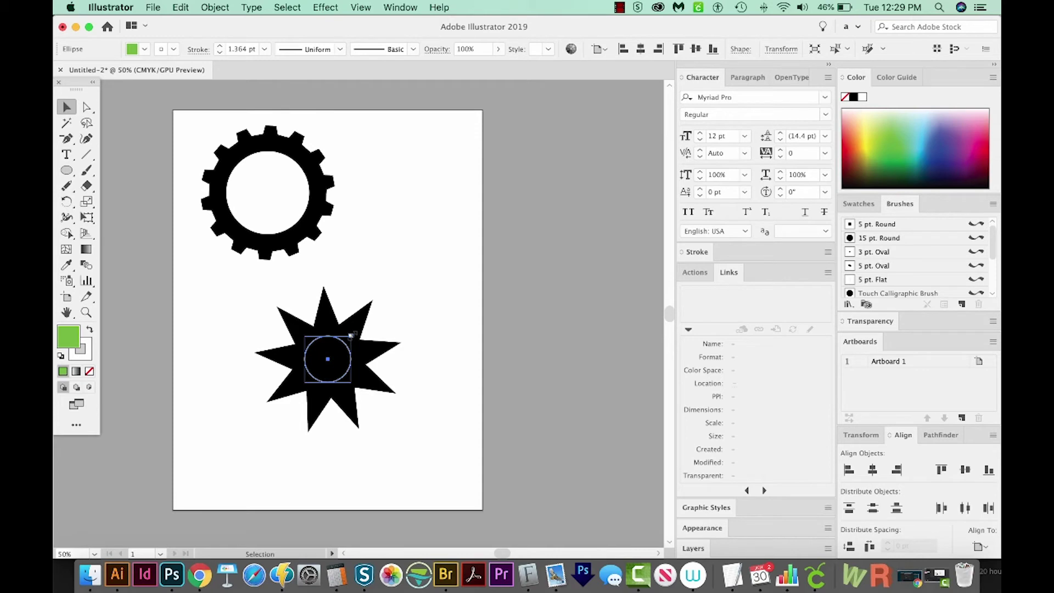
pyautogui.moveTo(352, 335); pyautogui.dragTo(388, 319)
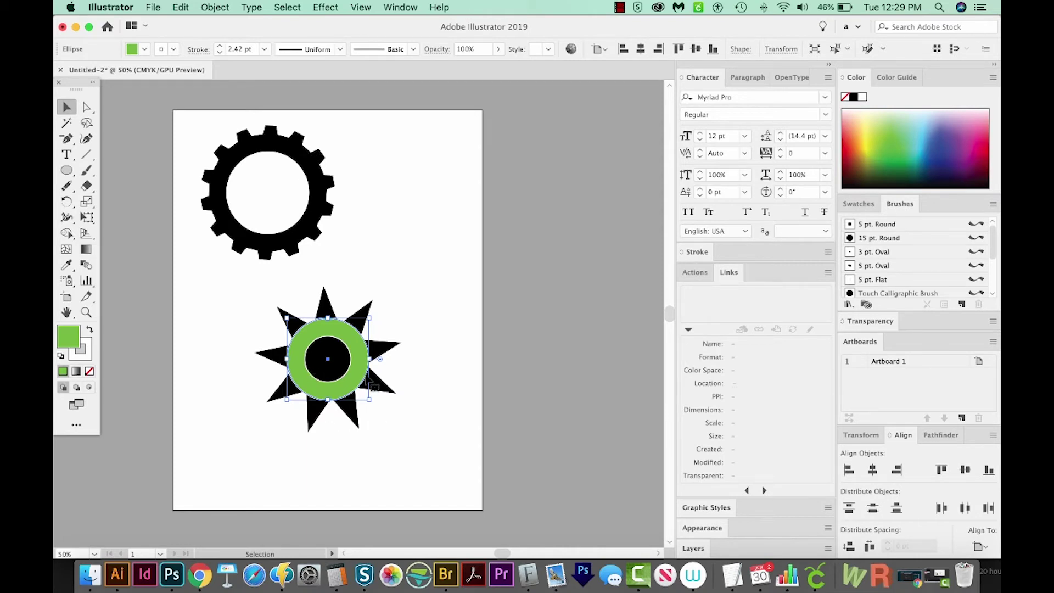
# Paste a copy of the green circle behind it, fill it light blue and enlarge it to about 202 pt
pyautogui.press('a')
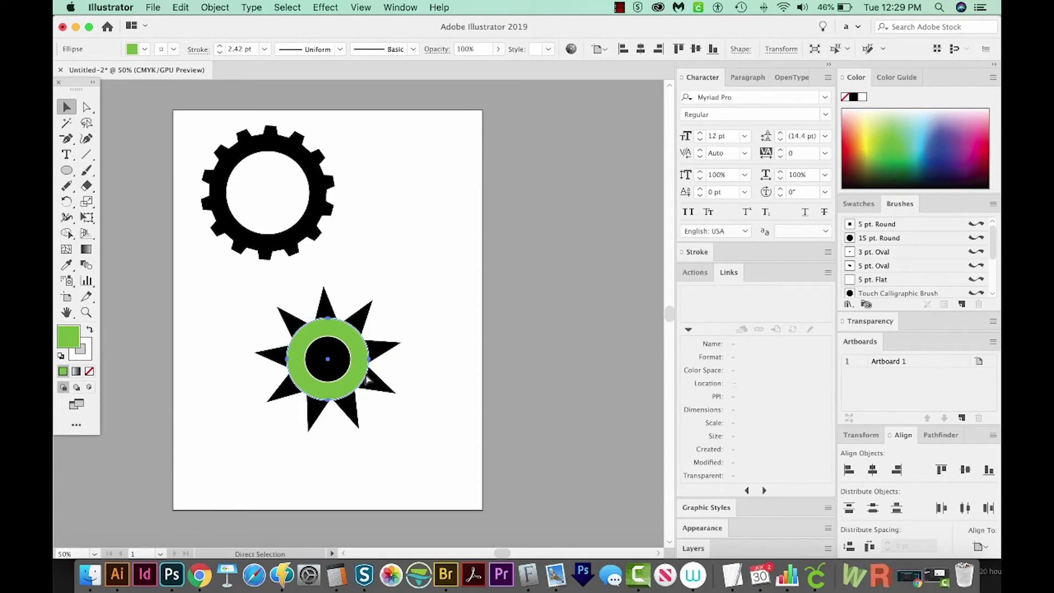
pyautogui.press('v')
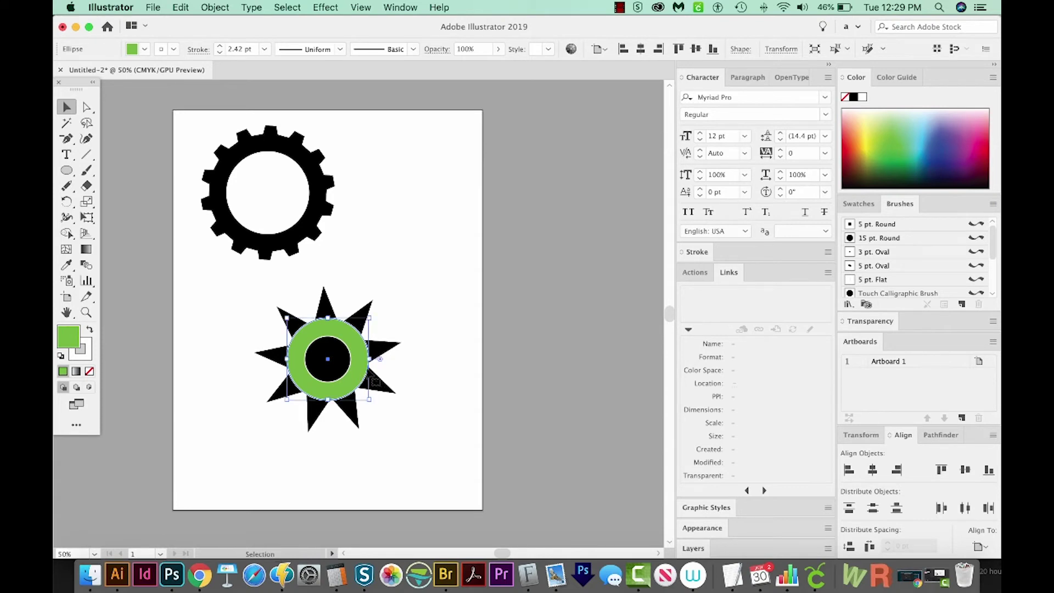
pyautogui.click(933, 121)
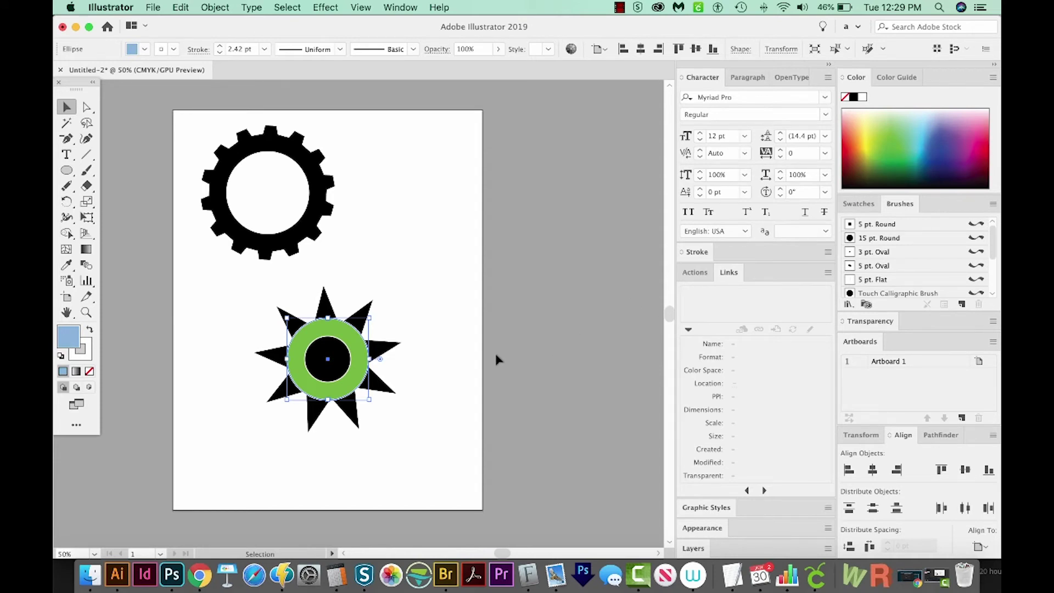
pyautogui.moveTo(369, 318); pyautogui.dragTo(396, 305)
# Set the black, green and blue centre circles to 80% opacity
pyautogui.click(407, 324)
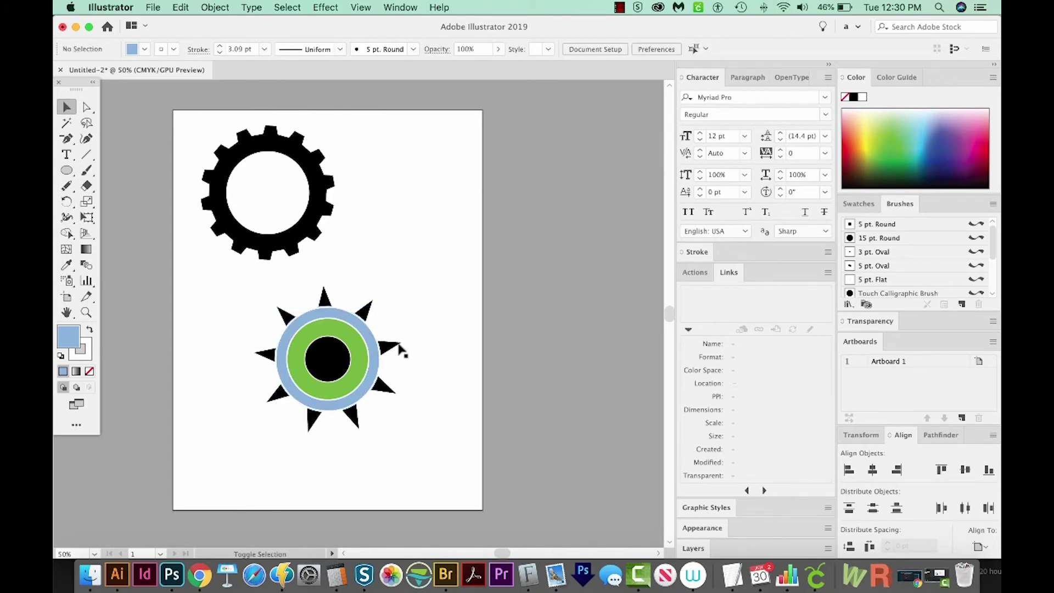
pyautogui.click(345, 353)
pyautogui.keyDown('shift'); pyautogui.click(340, 317); pyautogui.keyUp('shift')
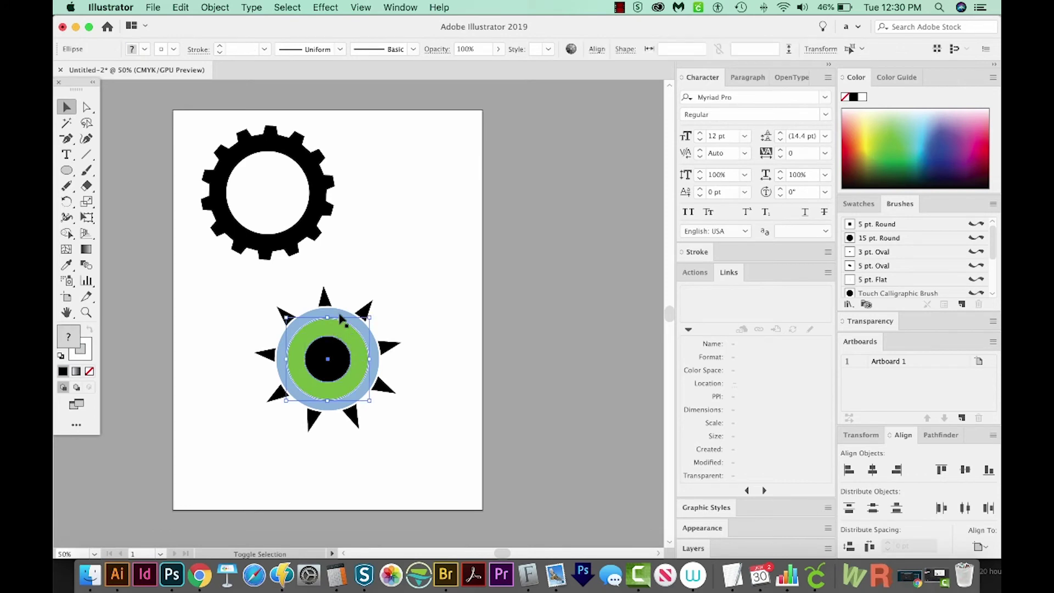
pyautogui.keyDown('shift'); pyautogui.click(336, 314); pyautogui.keyUp('shift')
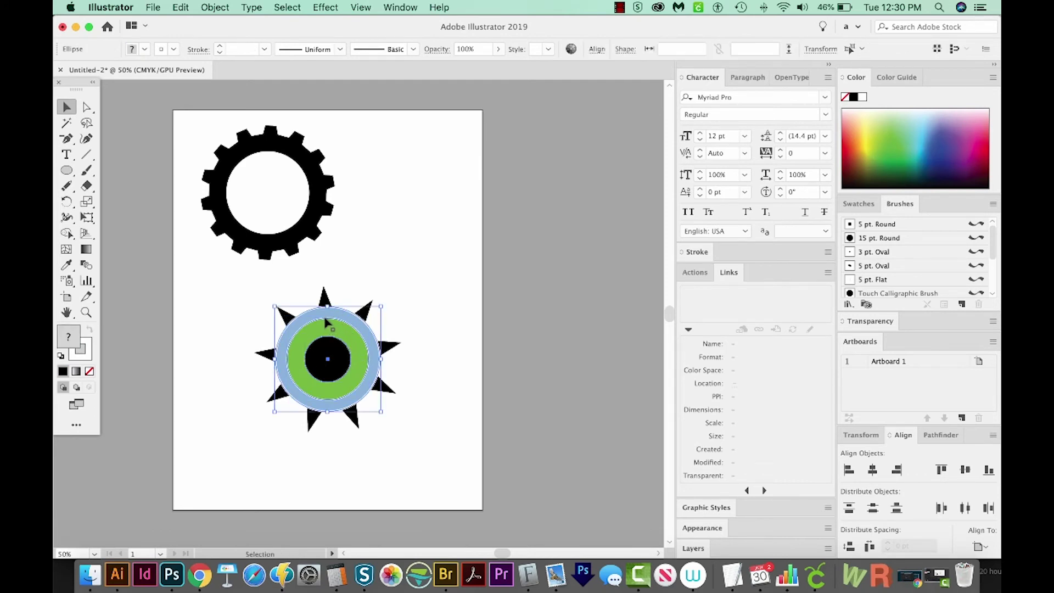
pyautogui.click(471, 48)
pyautogui.write('80')
pyautogui.press('Return')
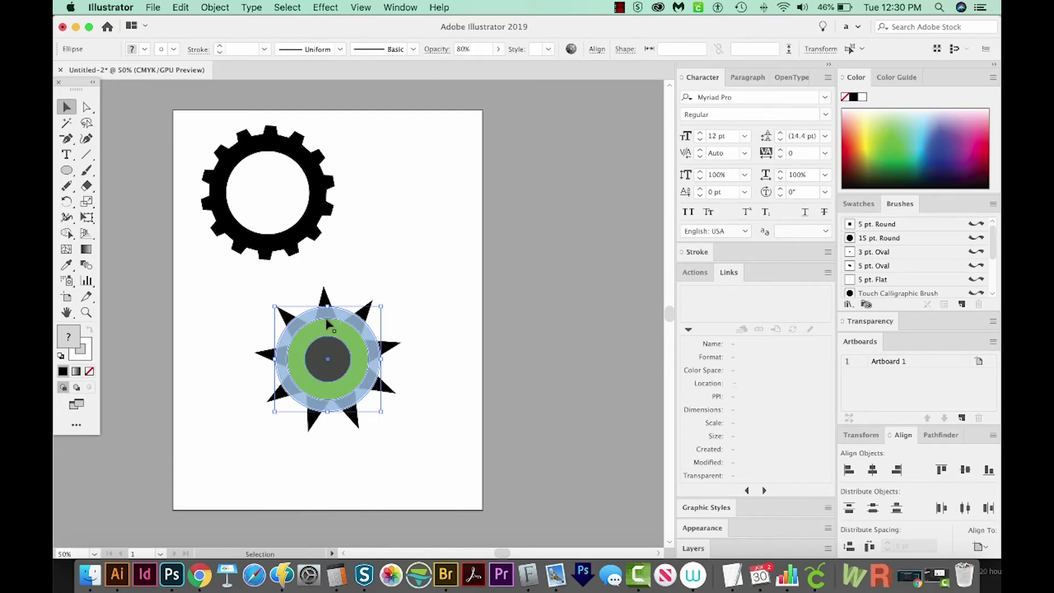
# Delete every star spike outside the blue ring with Shape Builder
pyautogui.click(417, 341)
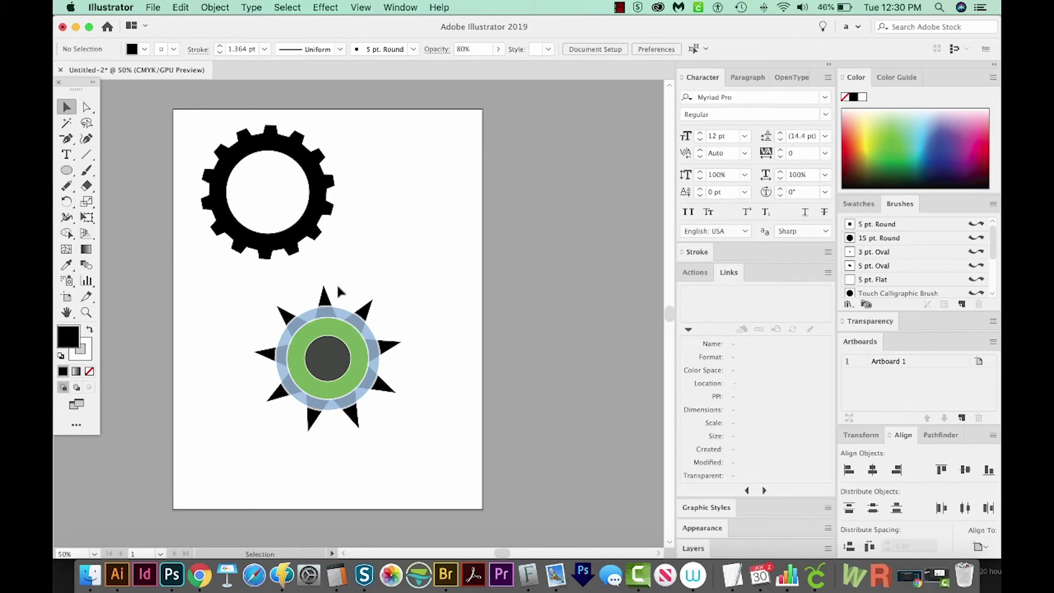
pyautogui.click(325, 299)
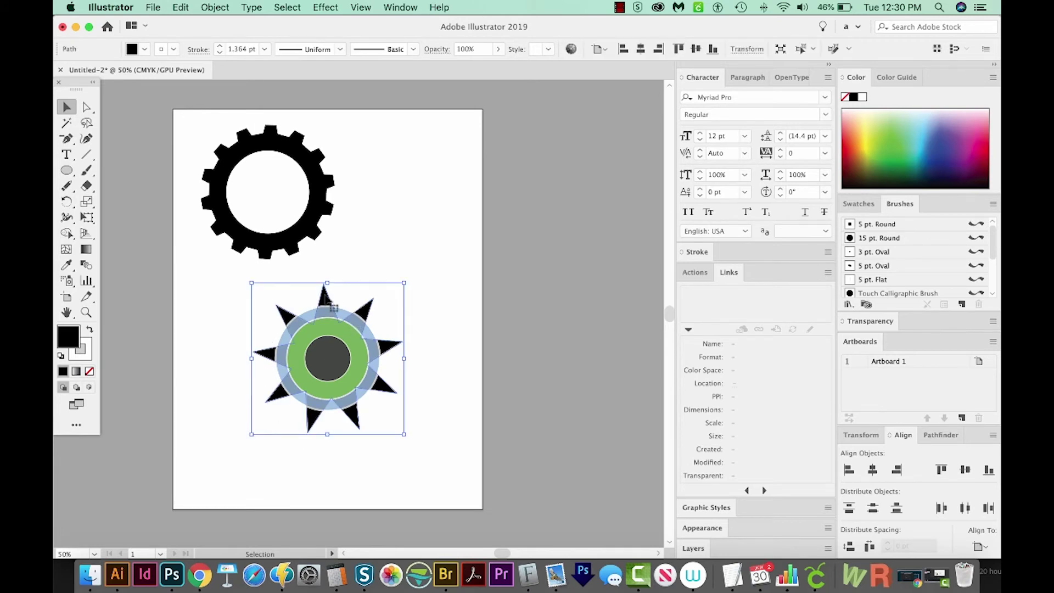
pyautogui.keyDown('shift'); pyautogui.click(346, 318); pyautogui.keyUp('shift')
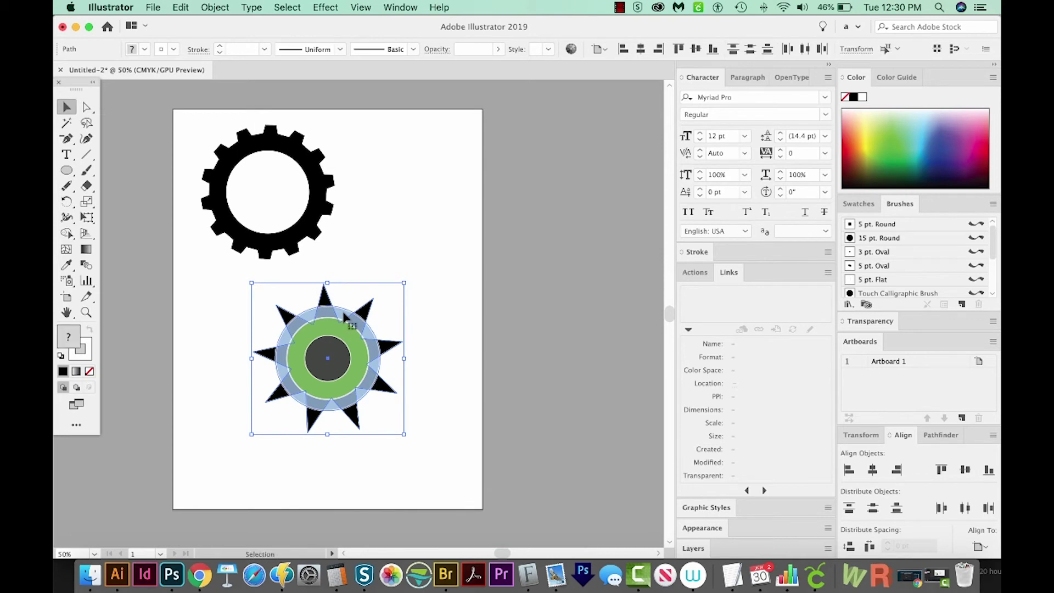
pyautogui.hotkey('shift', 'm')
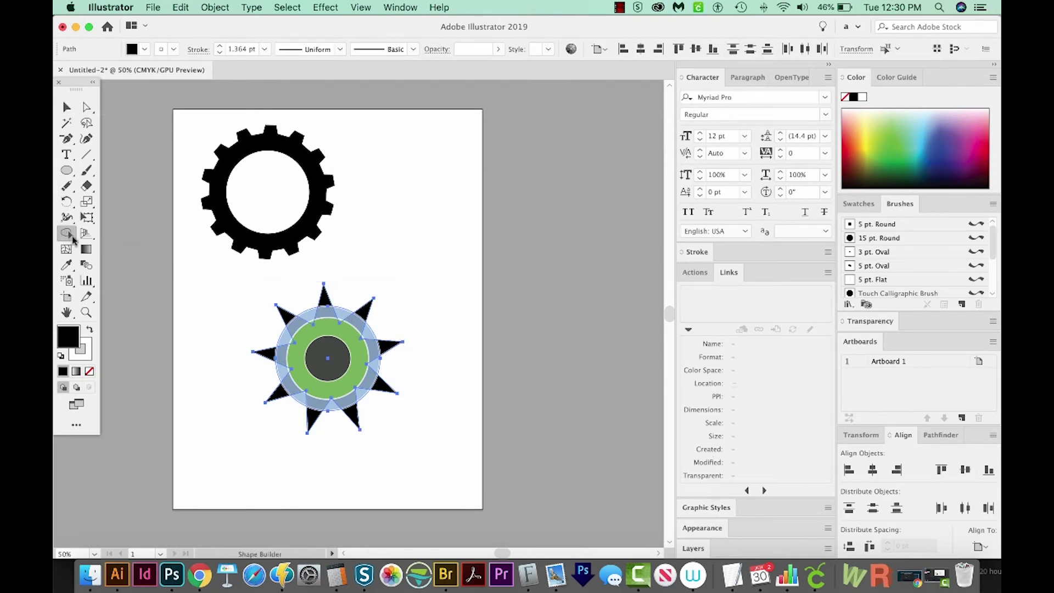
pyautogui.moveTo(317, 293)
pyautogui.mouseDown()
pyautogui.moveTo(362, 301)
pyautogui.moveTo(384, 324)
pyautogui.moveTo(391, 384)
pyautogui.moveTo(381, 397)
pyautogui.mouseUp()
pyautogui.scroll(1, 381, 396)
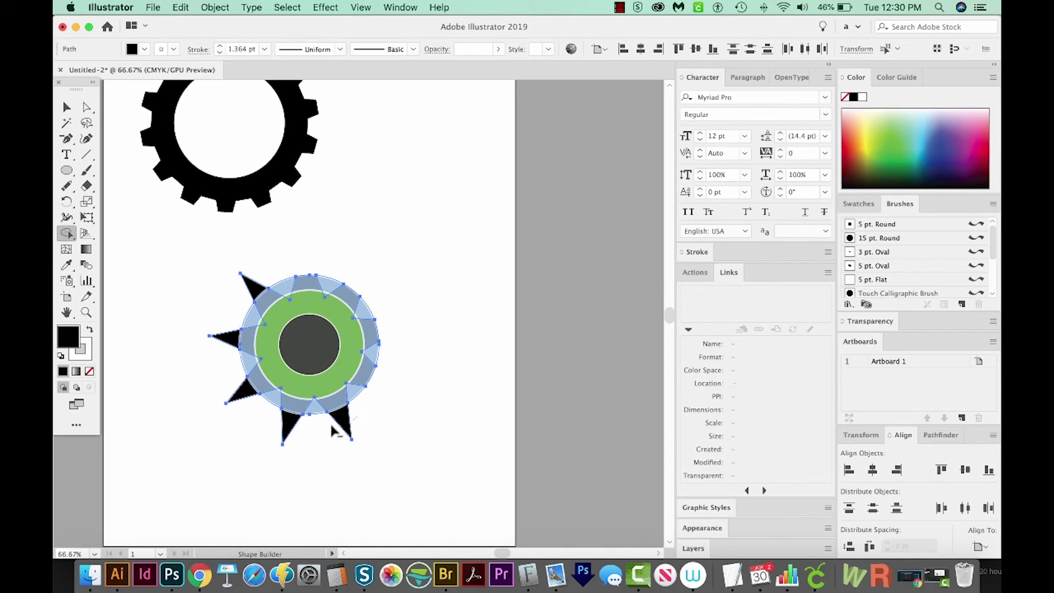
pyautogui.moveTo(330, 421)
pyautogui.mouseDown()
pyautogui.moveTo(280, 439)
pyautogui.moveTo(248, 406)
pyautogui.mouseUp()
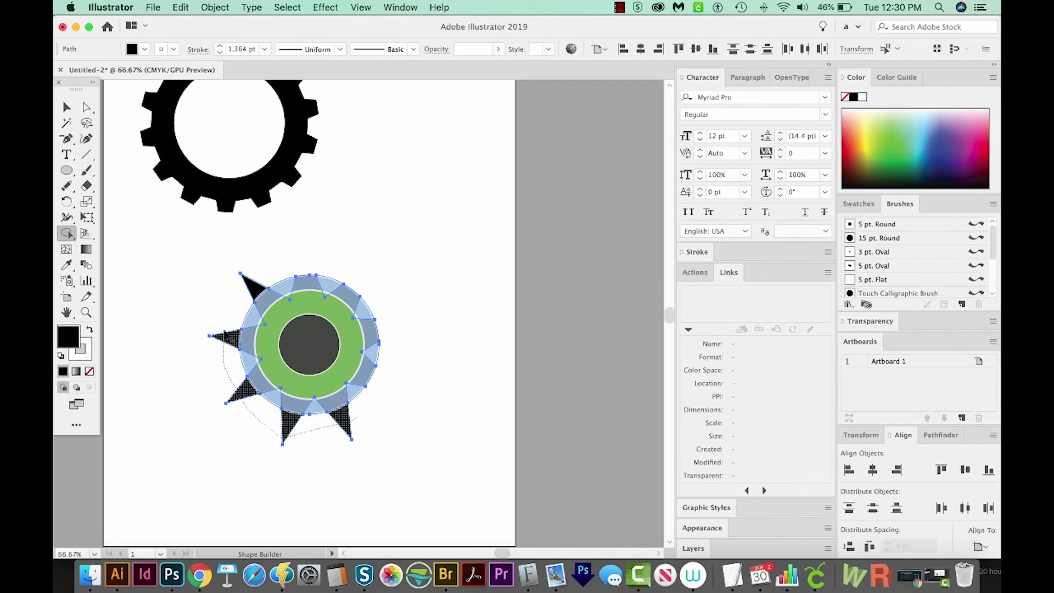
pyautogui.moveTo(229, 333); pyautogui.dragTo(259, 280)
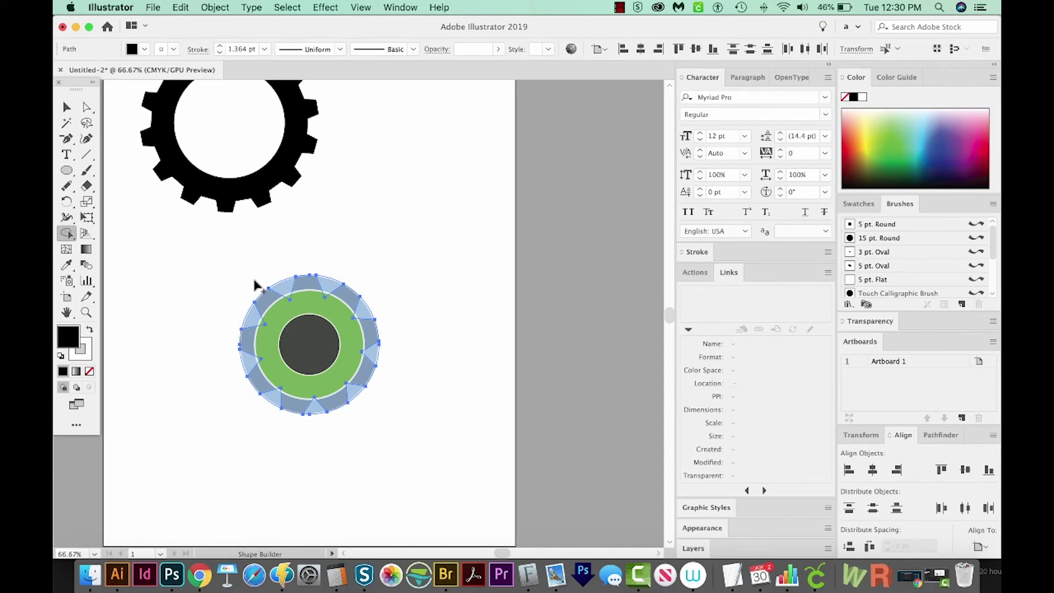
pyautogui.press('v')
pyautogui.click(332, 291)
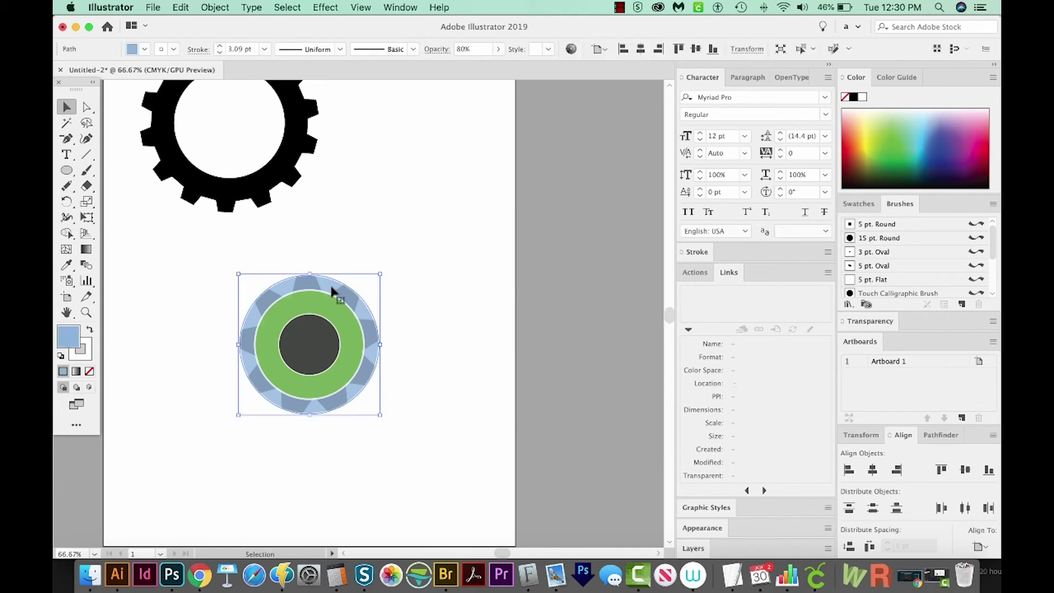
# Delete the blue ring, then merge the gear teeth and green ring into one gear with Shape Builder
pyautogui.press('Delete')
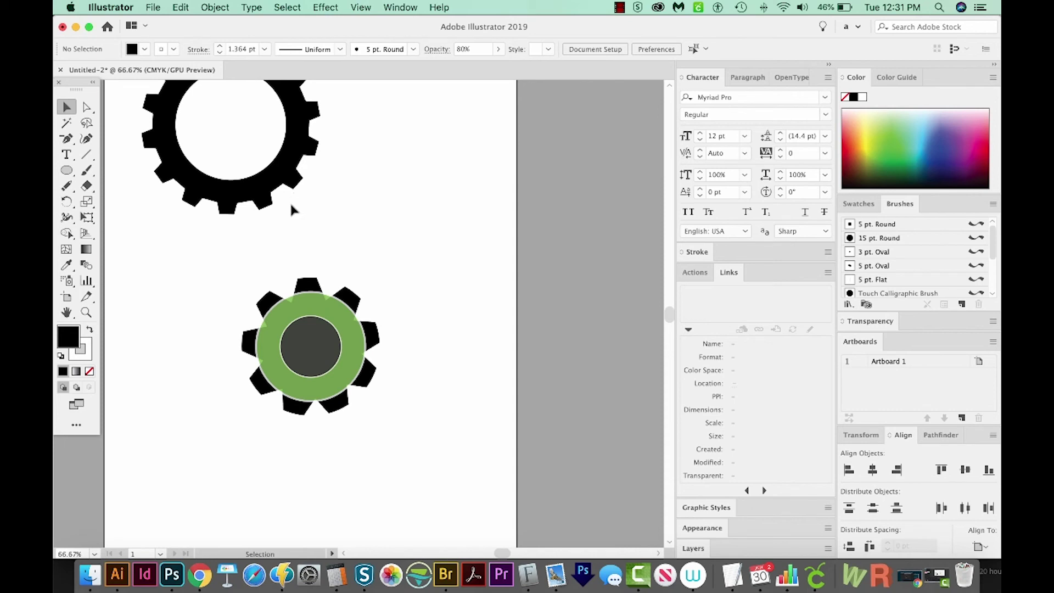
pyautogui.click(302, 286)
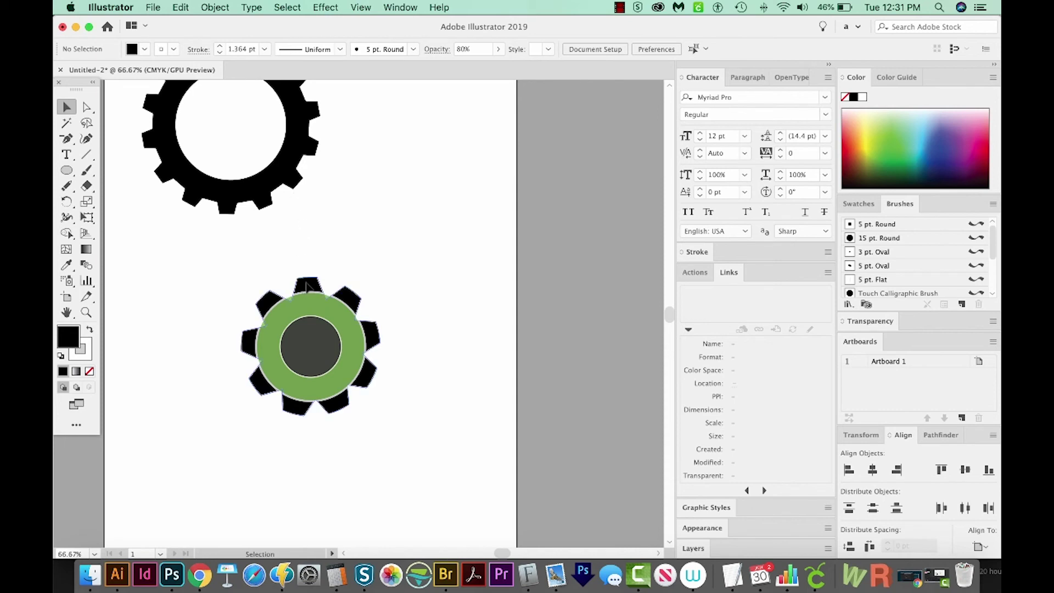
pyautogui.keyDown('shift'); pyautogui.click(302, 311); pyautogui.keyUp('shift')
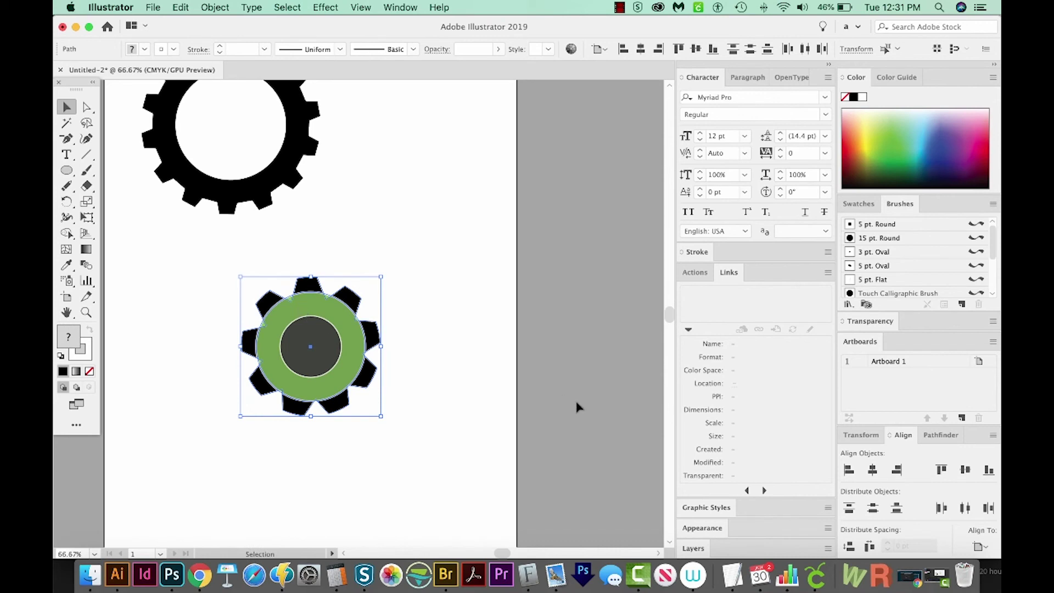
pyautogui.hotkey('shift', 'm')
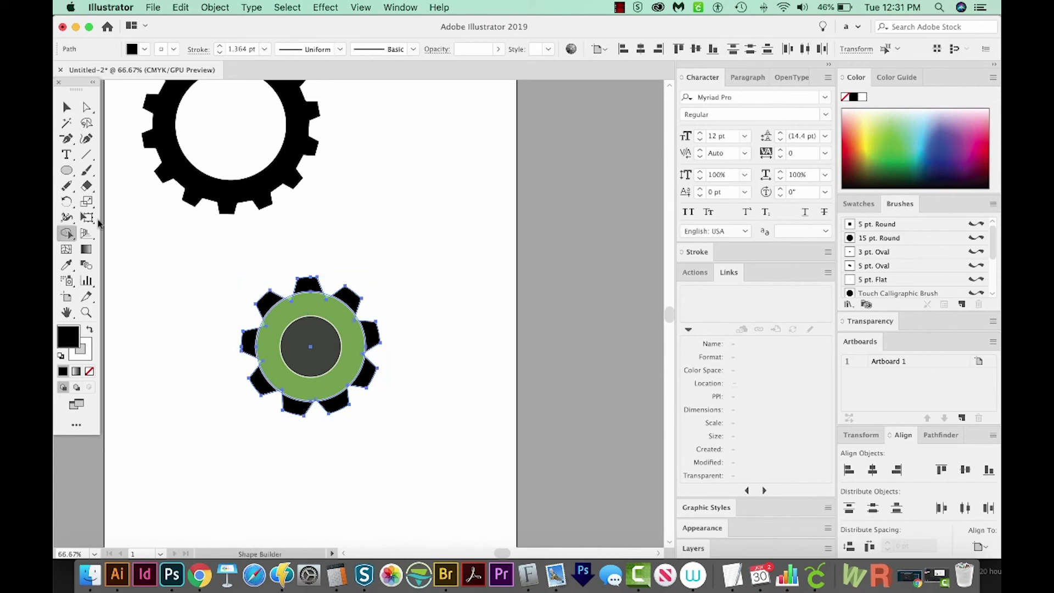
pyautogui.hscroll(-2, 399, 283)
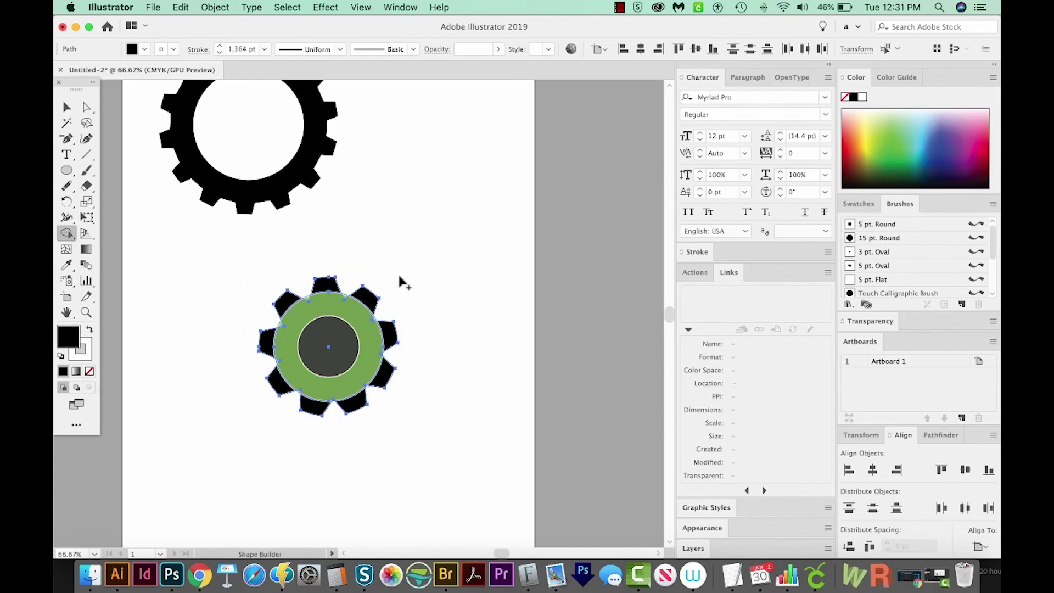
pyautogui.moveTo(460, 258); pyautogui.dragTo(220, 448)
pyautogui.press('v')
pyautogui.hscroll(-3, 219, 448)
pyautogui.scroll(2, 382, 268)
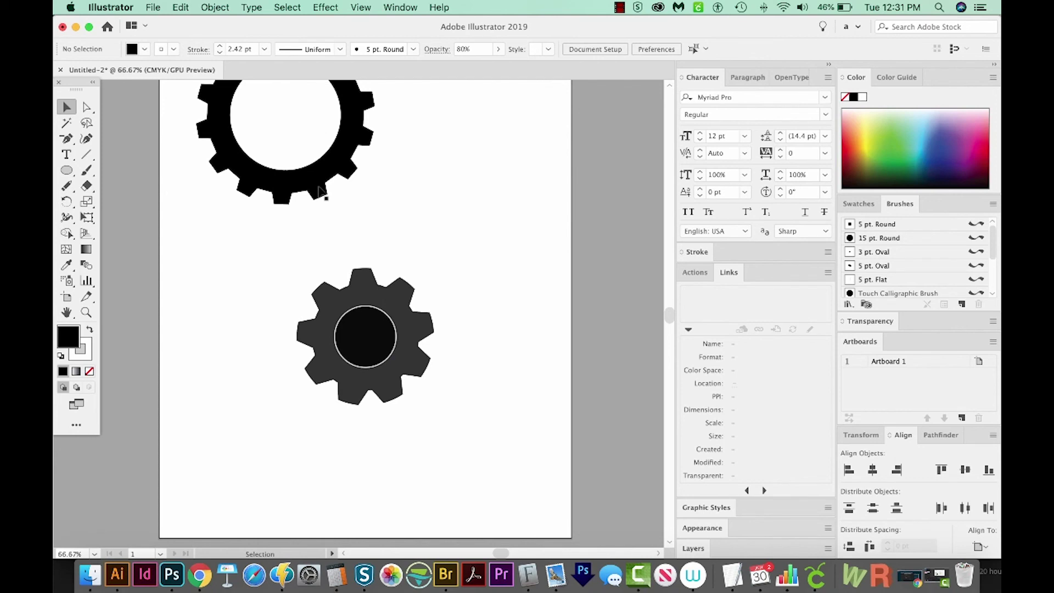
# Scale the inner dark circle up slightly and nudge it down
pyautogui.scroll(2, 374, 209)
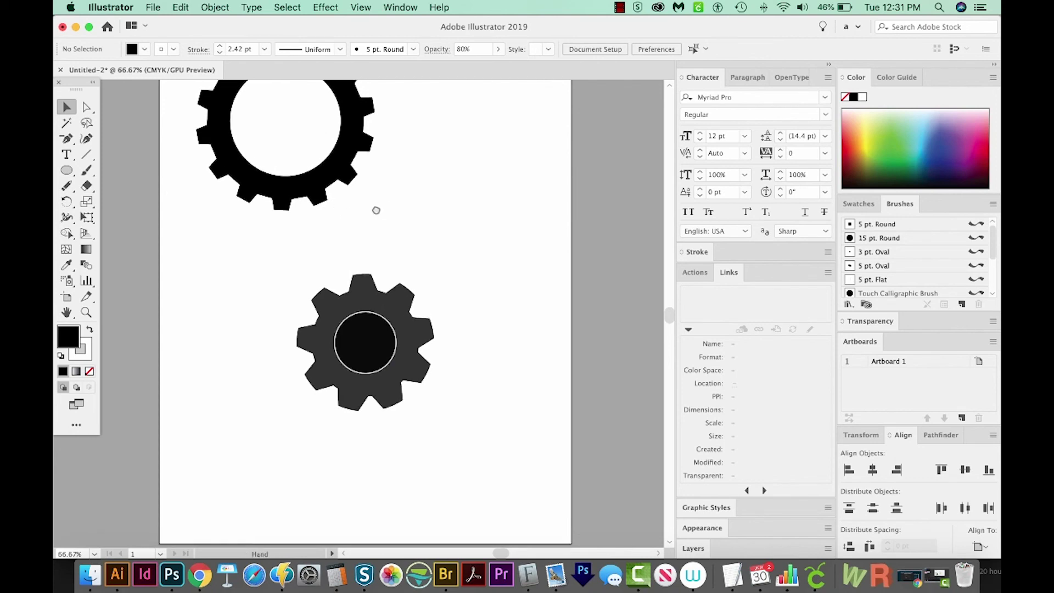
pyautogui.click(384, 346)
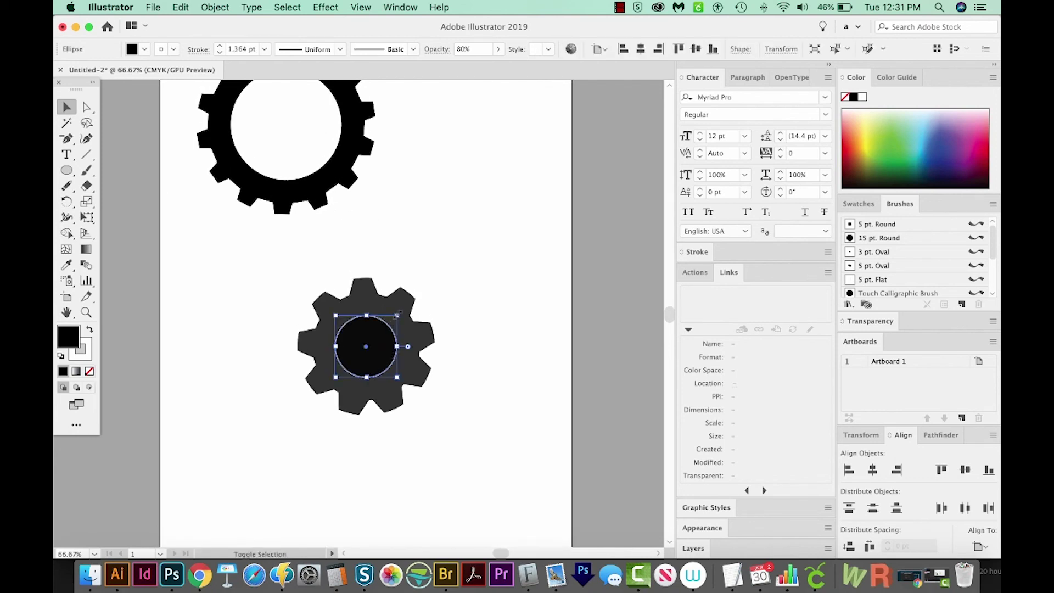
pyautogui.moveTo(397, 313); pyautogui.dragTo(404, 309)
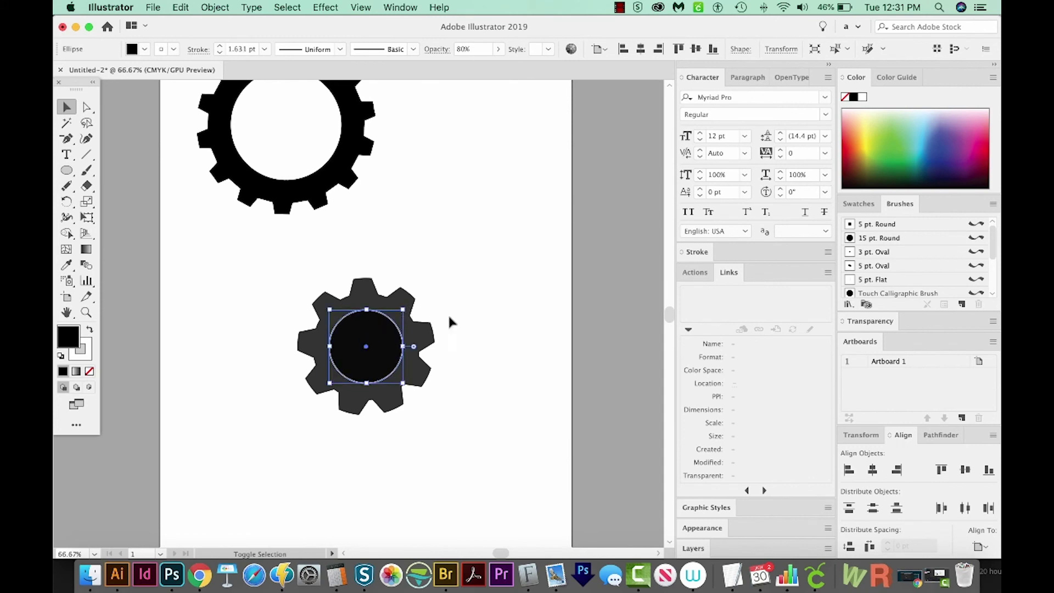
pyautogui.press('Down')
pyautogui.press('Down')
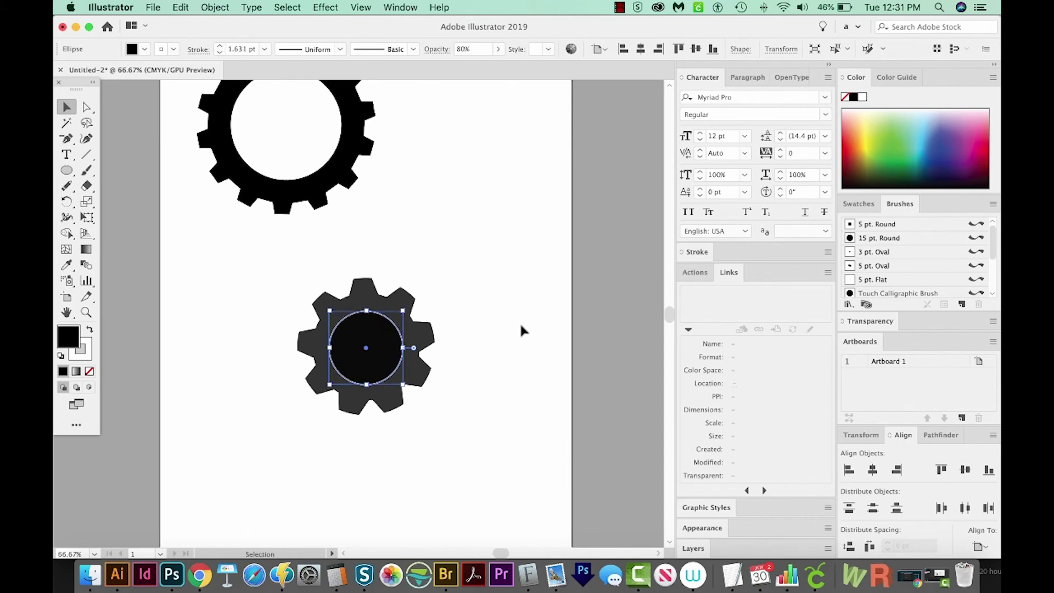
# Subtract the inner circle from the second gear with Shape Builder, leaving a hollow centre
pyautogui.press('super+a')
pyautogui.click(69, 235)
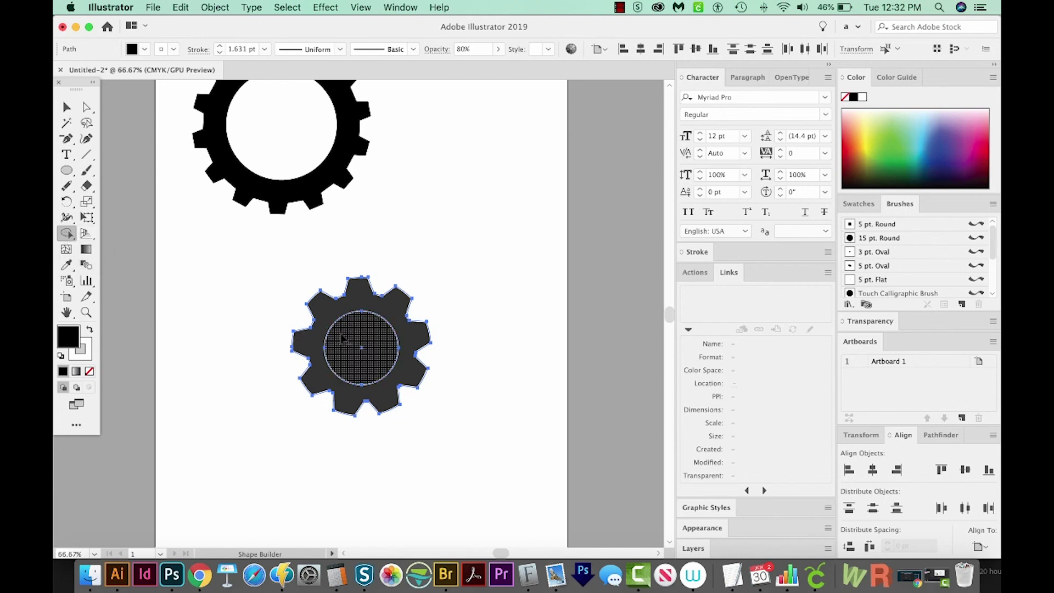
pyautogui.keyDown('alt'); pyautogui.click(351, 336); pyautogui.keyUp('alt')
pyautogui.press('v')
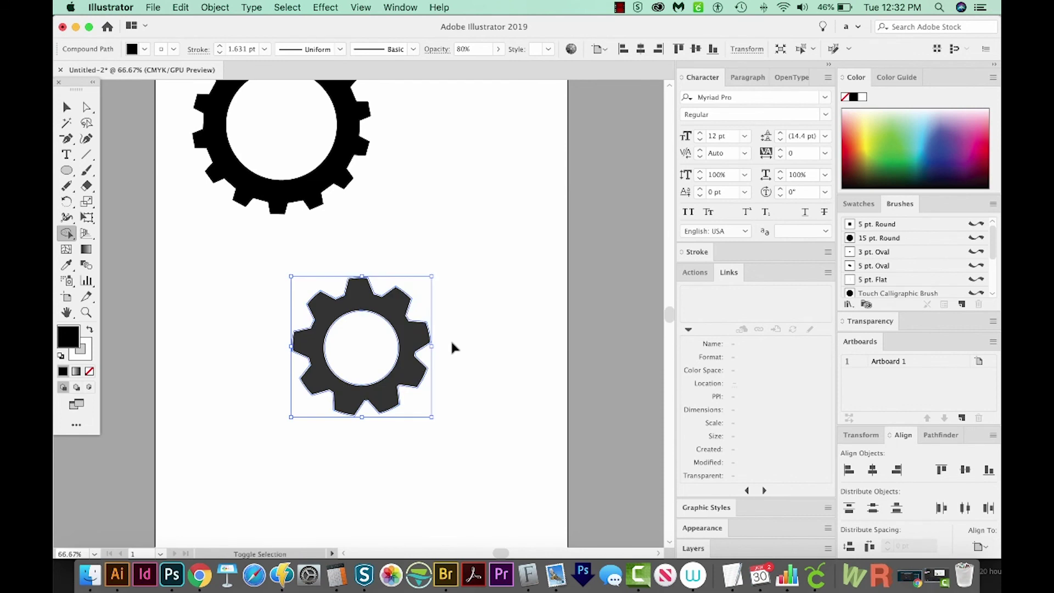
pyautogui.click(463, 362)
pyautogui.scroll(3, 460, 409)
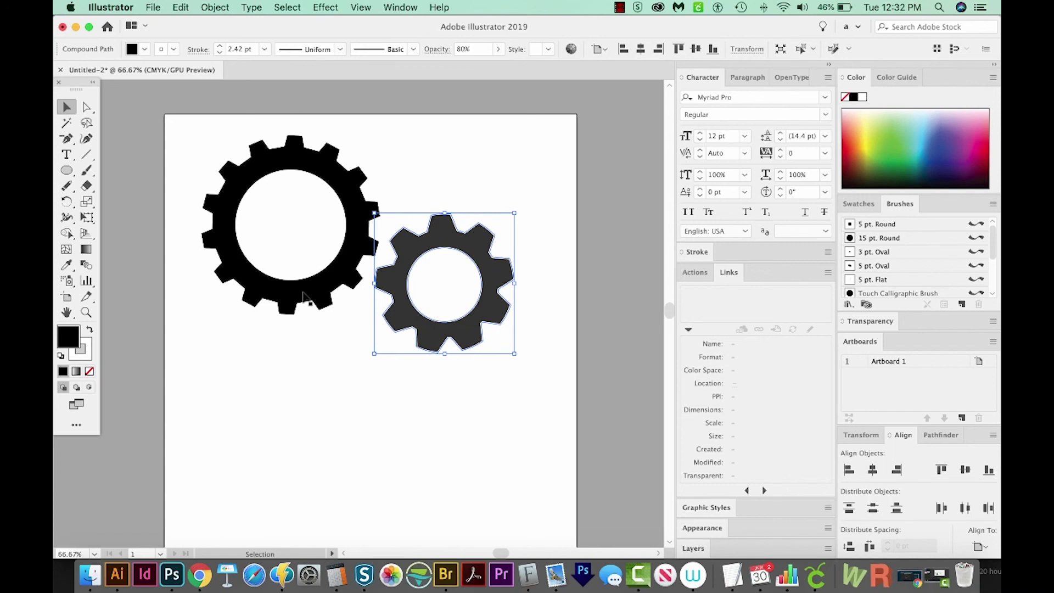
# Copy the large gear's solid black fill onto the small gear with the Eyedropper, then deselect
pyautogui.press('i')
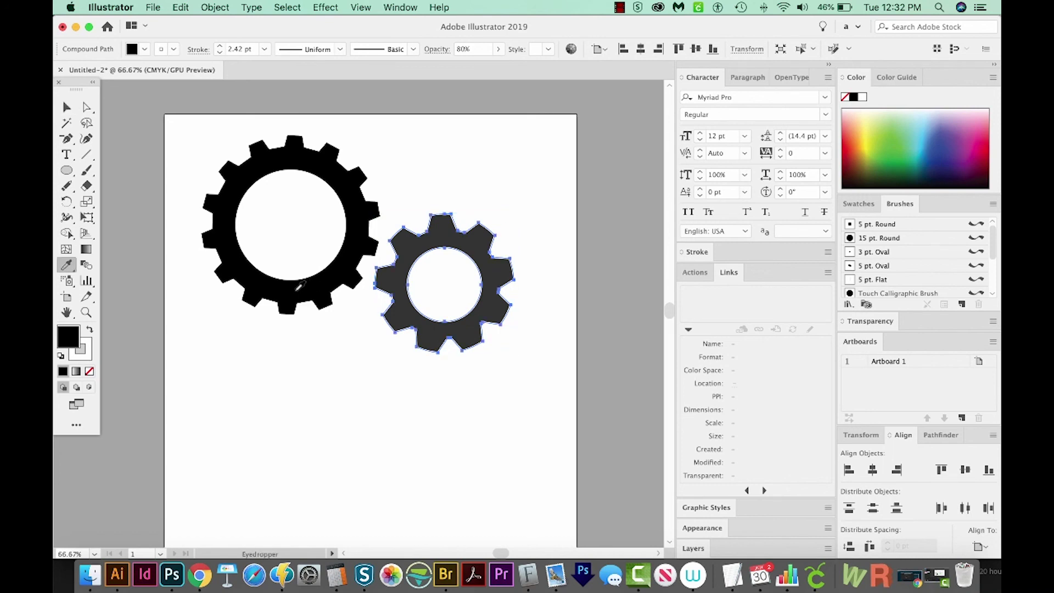
pyautogui.click(300, 285)
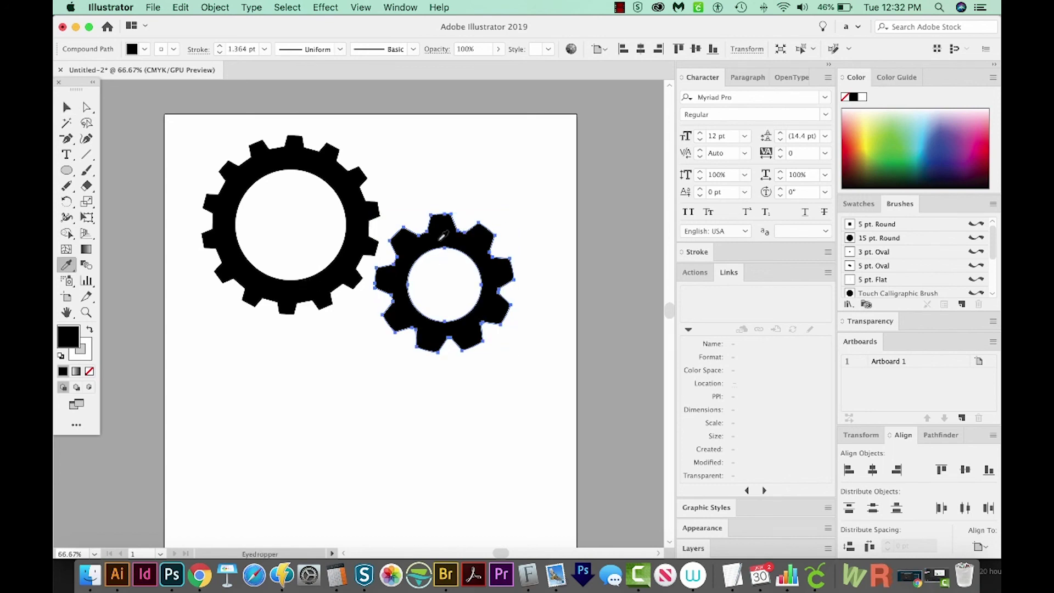
pyautogui.press('v')
pyautogui.click(518, 279)
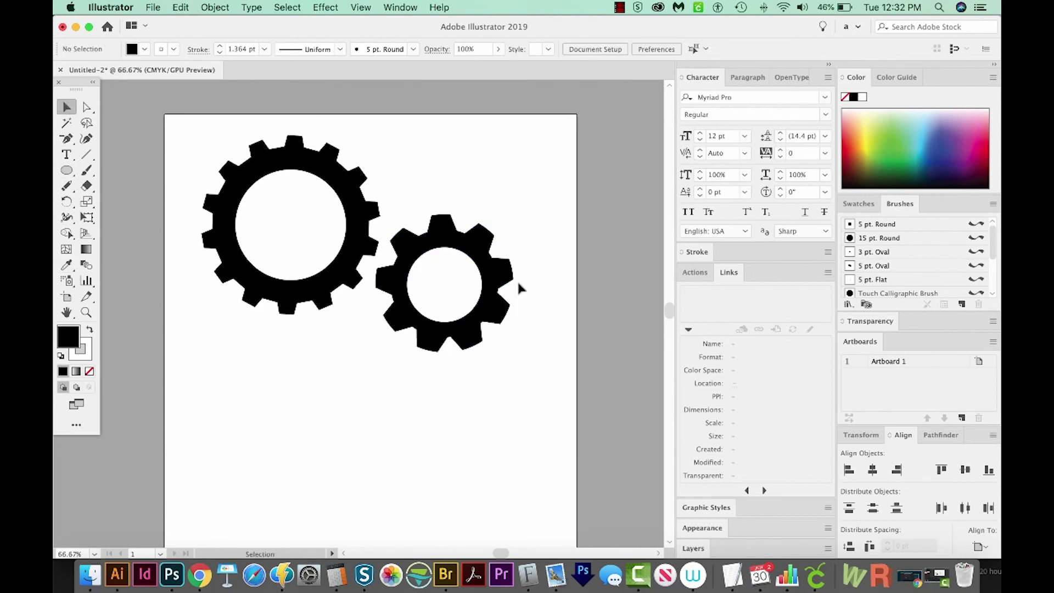